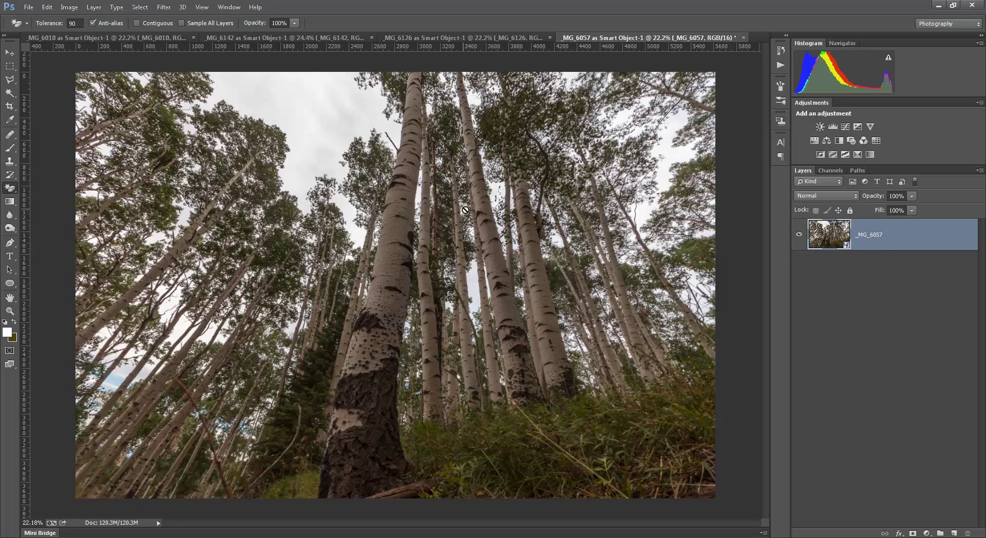
Copy the _MG_6057 aspen tree image into the _MG_6126 sky document as a layer above the sky, using the Move tool
{"action": "left_click", "coordinate": [487, 37]}
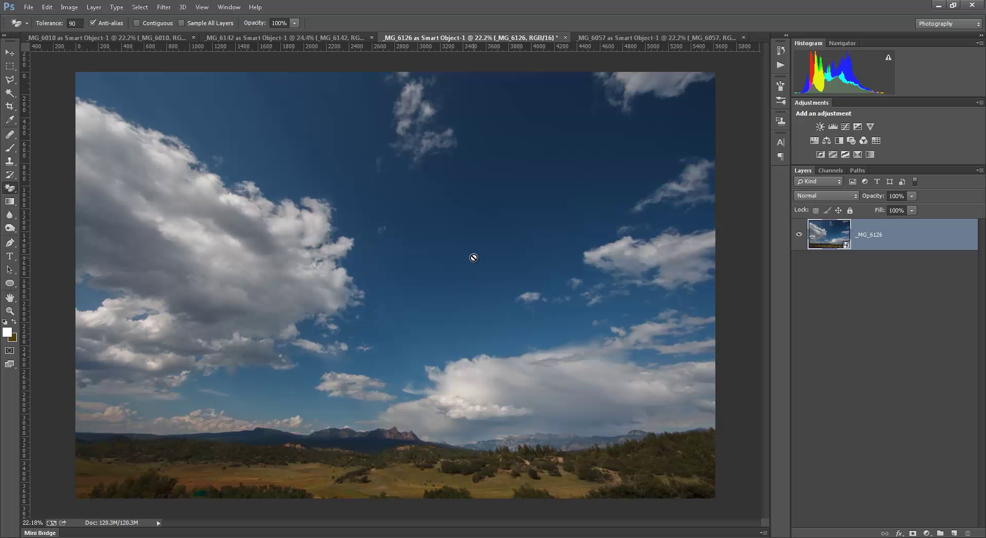
{"action": "left_click", "coordinate": [630, 37]}
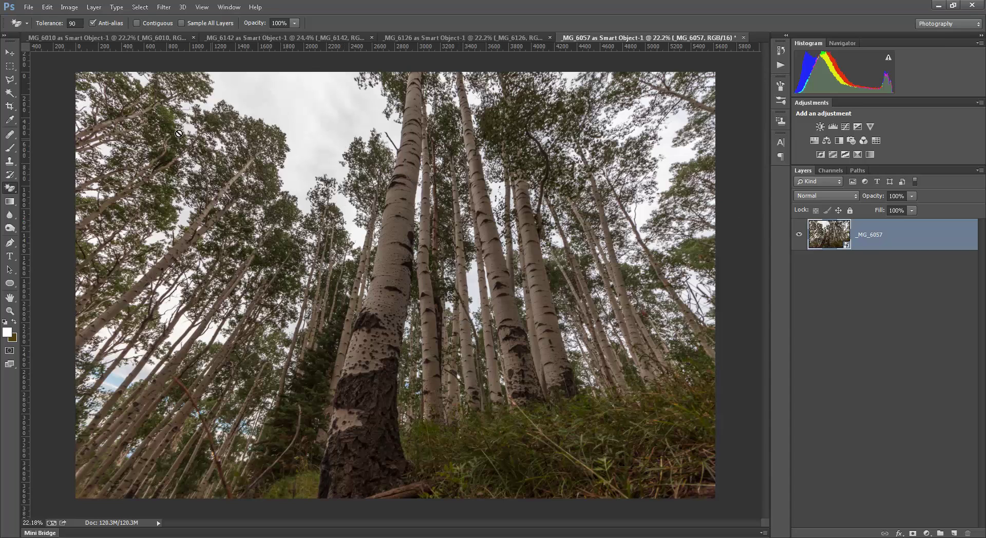
{"action": "left_click", "coordinate": [10, 53]}
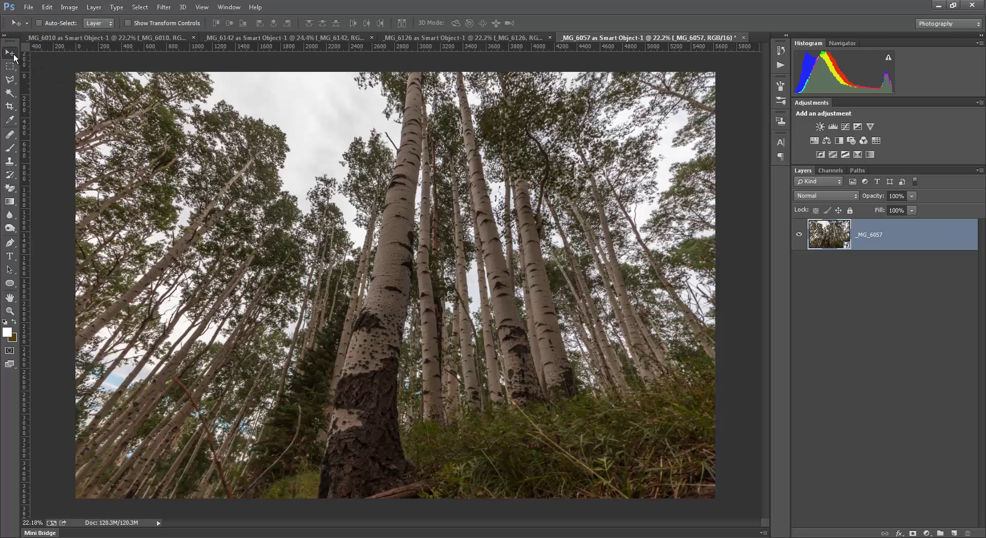
{"action": "left_click_drag", "start_coordinate": [484, 109], "coordinate": [469, 39]}
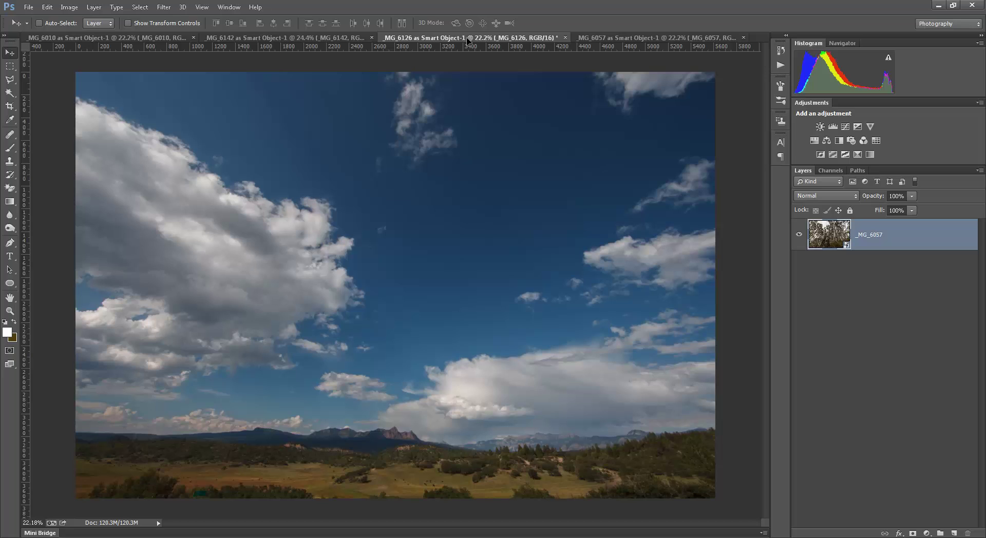
{"action": "left_click_drag", "start_coordinate": [467, 50], "coordinate": [470, 92]}
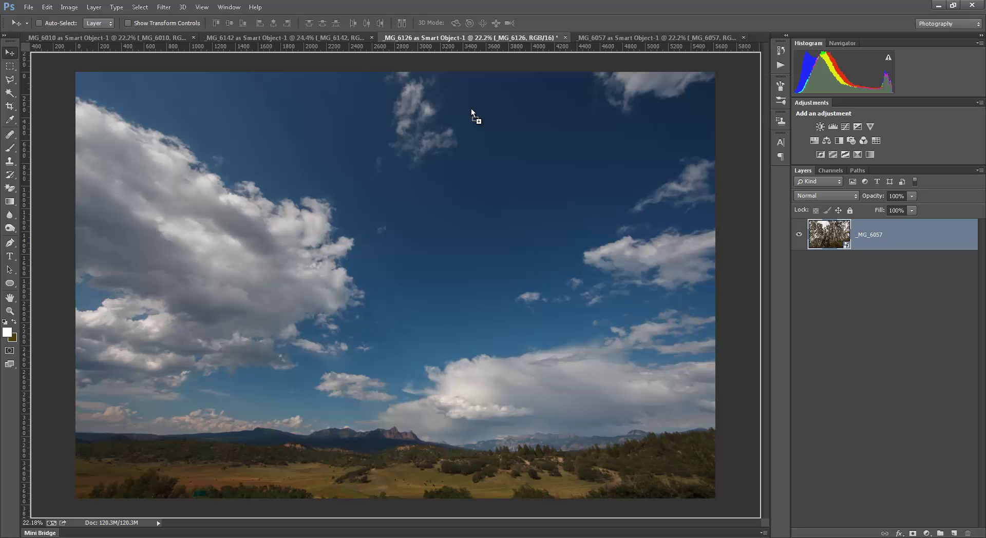
{"action": "left_click_drag", "start_coordinate": [471, 110], "coordinate": [471, 110]}
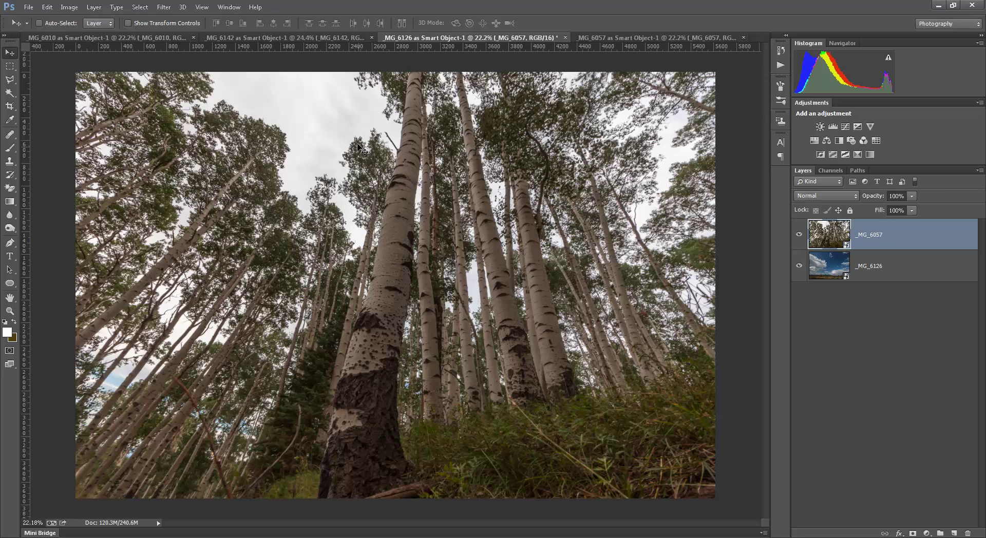
Choose the Magic Eraser tool and set its tolerance to 32
{"action": "left_click", "coordinate": [9, 189]}
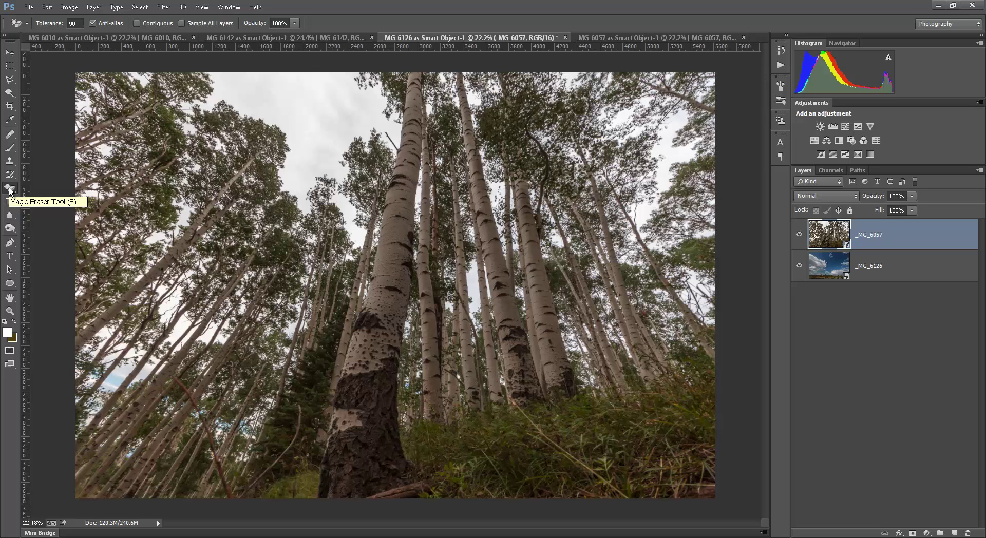
{"action": "left_click", "coordinate": [10, 189]}
{"action": "left_click", "coordinate": [110, 190]}
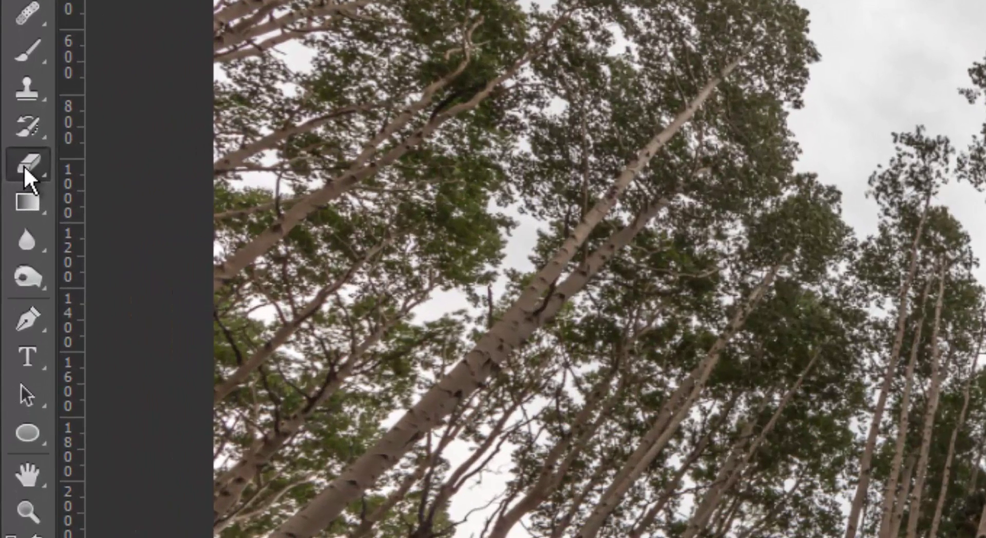
{"action": "right_click", "coordinate": [23, 166]}
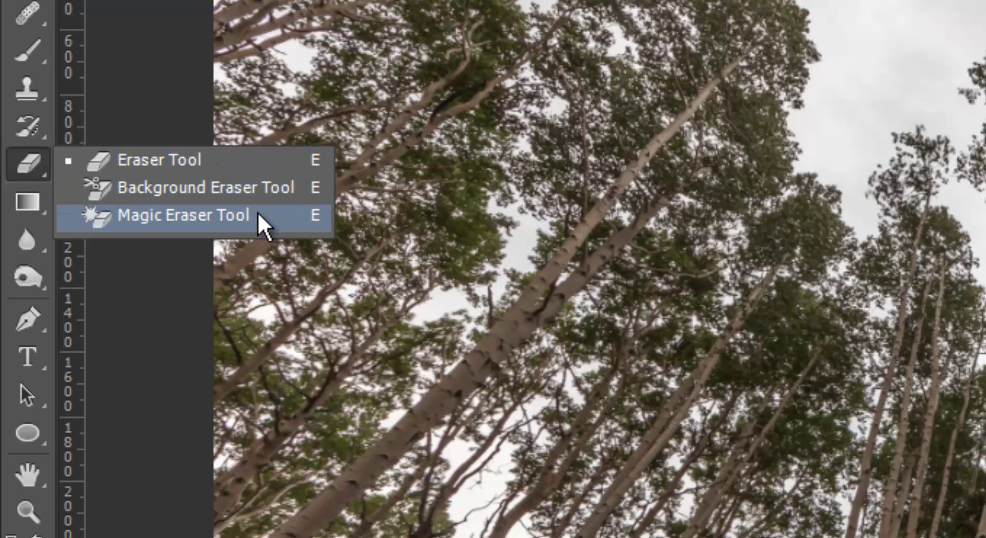
{"action": "left_click", "coordinate": [220, 216]}
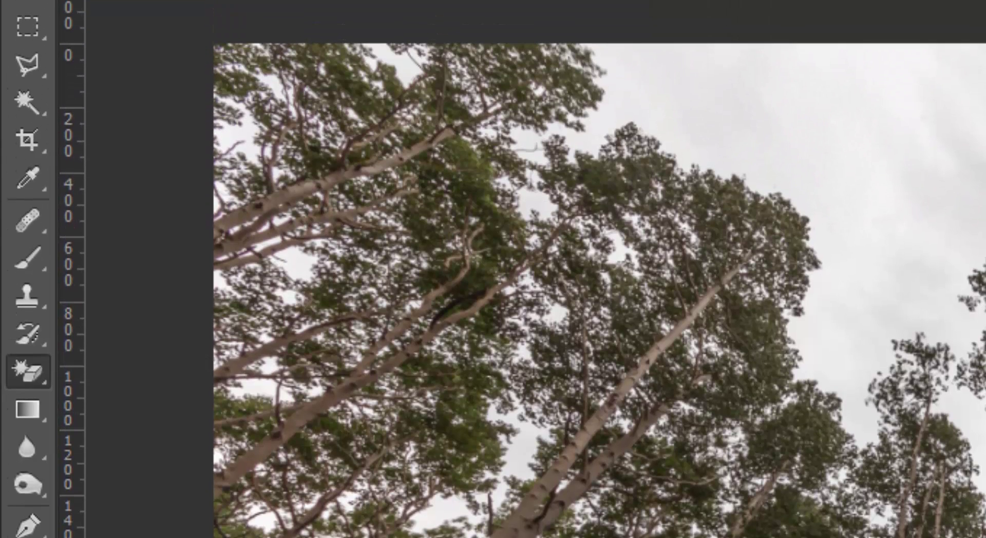
{"action": "left_click", "coordinate": [227, 115]}
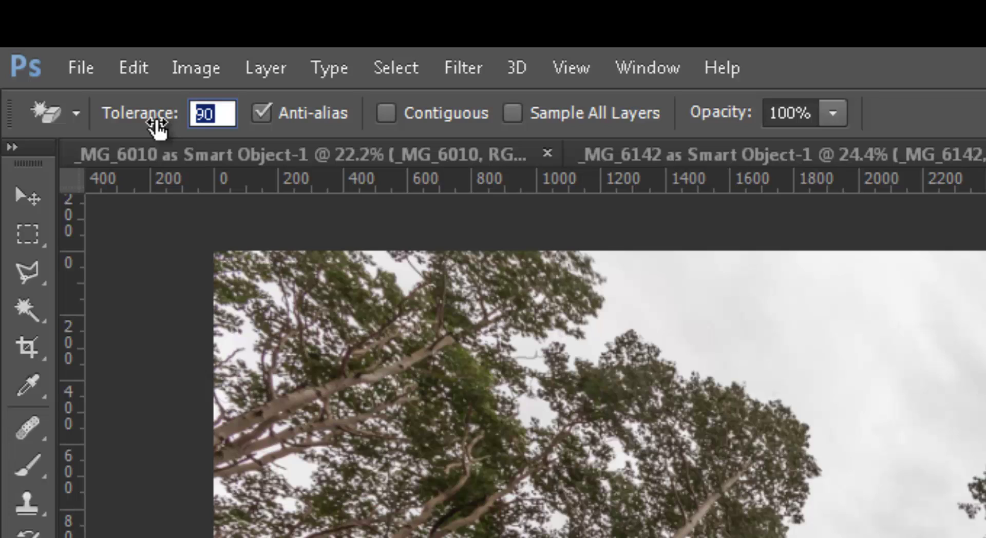
{"action": "type", "text": "32"}
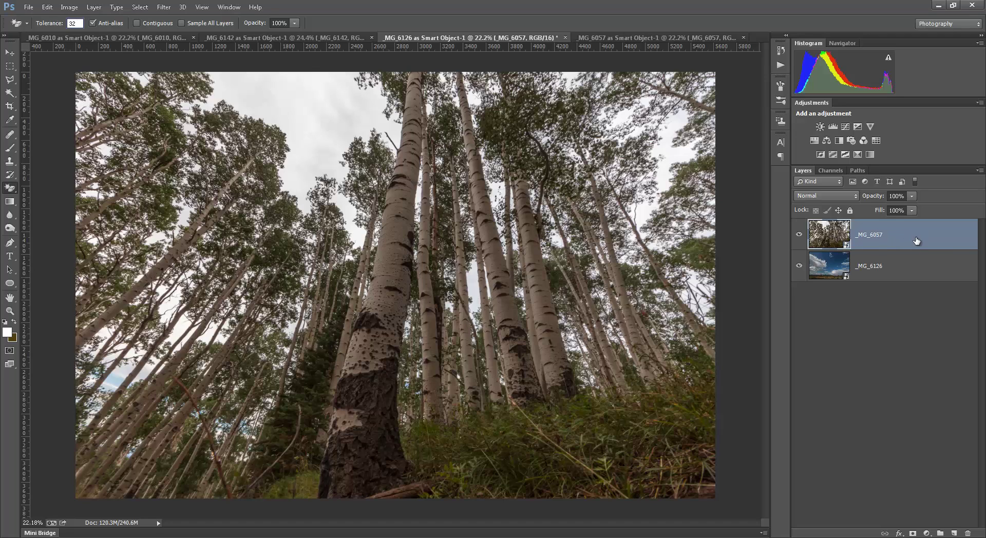
Duplicate the _MG_6057 layer, hide the copy as a backup, and rasterize the original _MG_6057 layer
{"action": "left_click_drag", "start_coordinate": [918, 243], "coordinate": [953, 533]}
{"action": "left_click", "coordinate": [799, 234]}
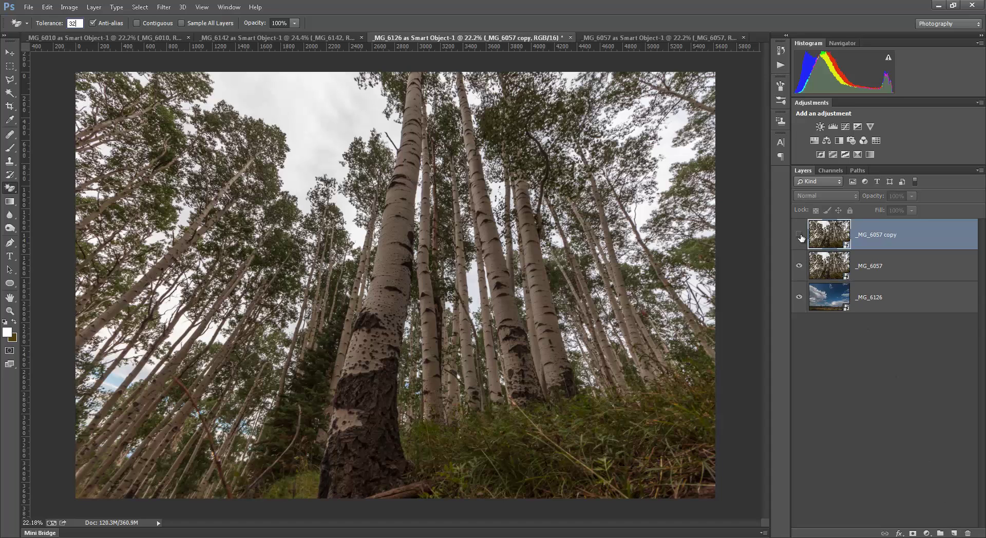
{"action": "left_click", "coordinate": [838, 269]}
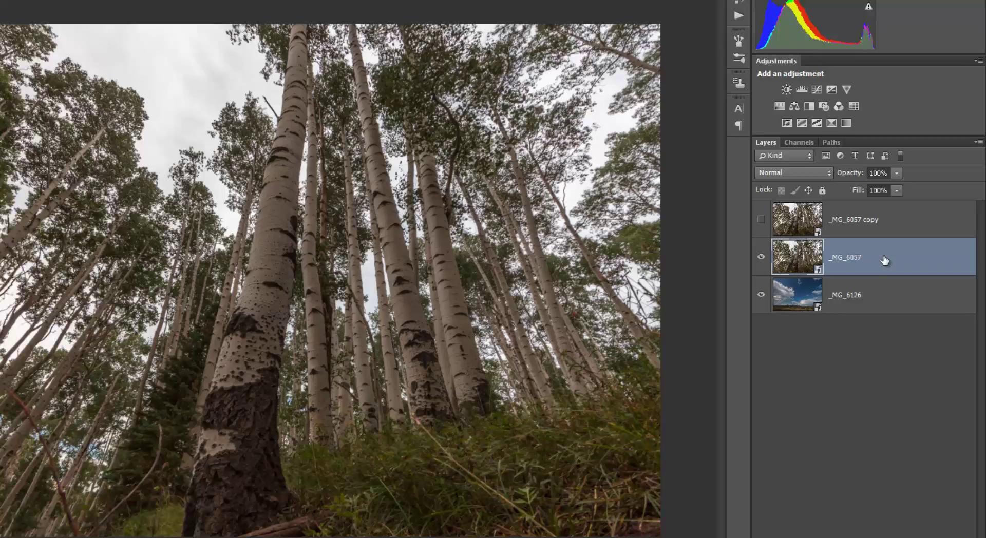
{"action": "right_click", "coordinate": [884, 260]}
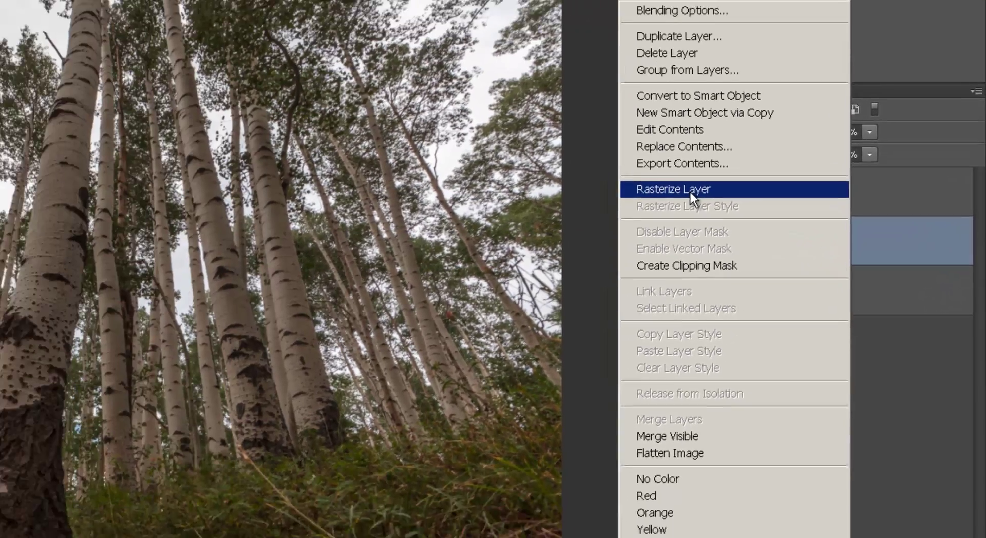
{"action": "left_click", "coordinate": [567, 141]}
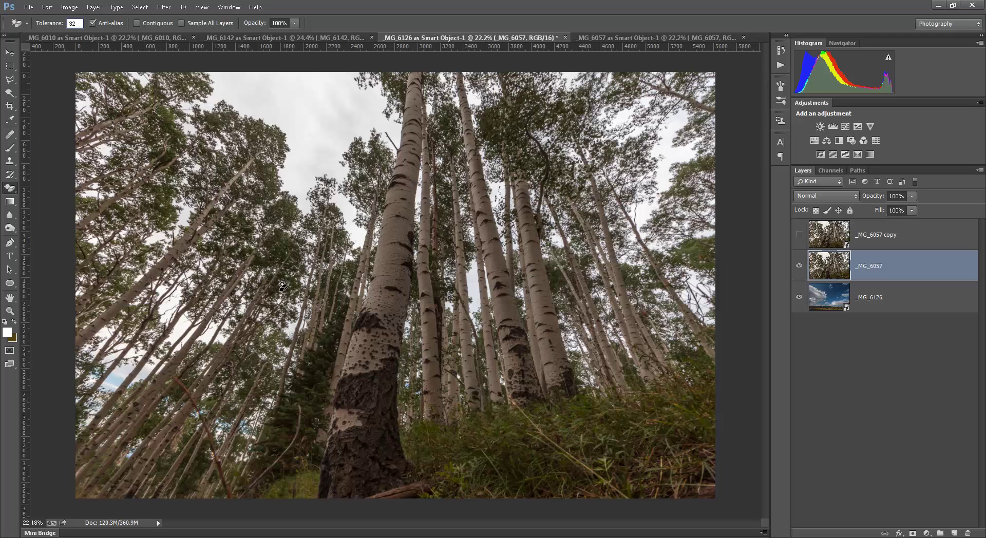
Try erasing the white sky from the _MG_6057 layer with the Magic Eraser at tolerance 32, and undo the erasure
{"action": "right_click", "coordinate": [10, 190]}
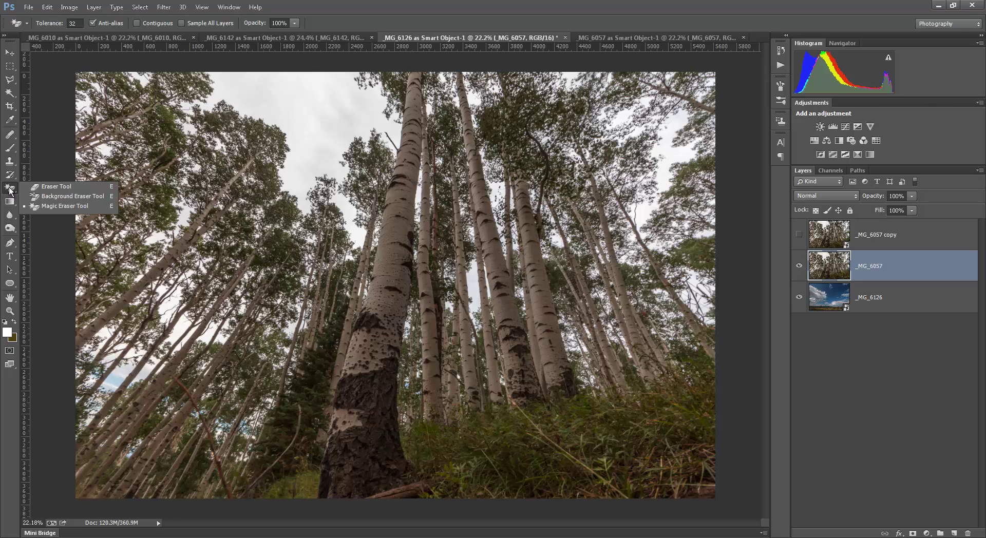
{"action": "left_click", "coordinate": [43, 206]}
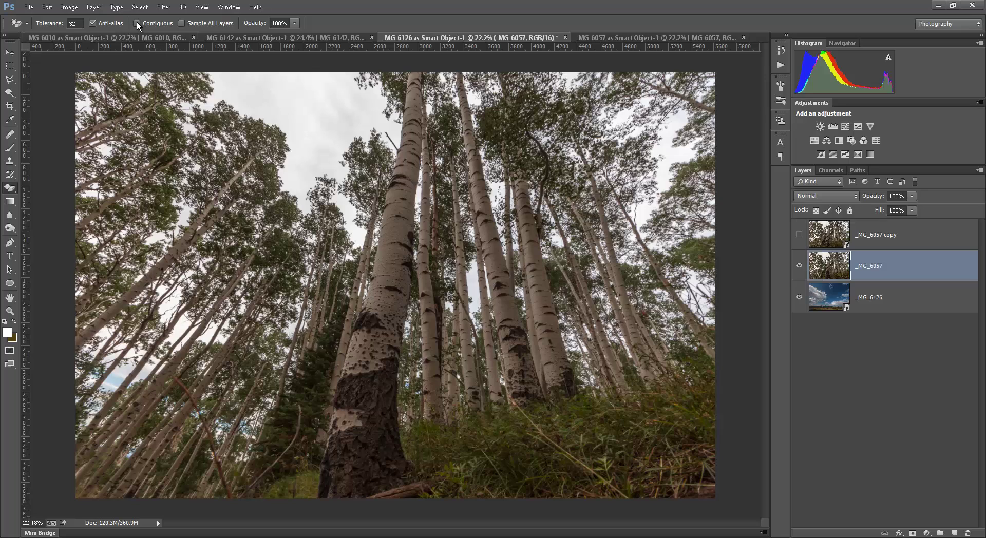
{"action": "left_click", "coordinate": [329, 118]}
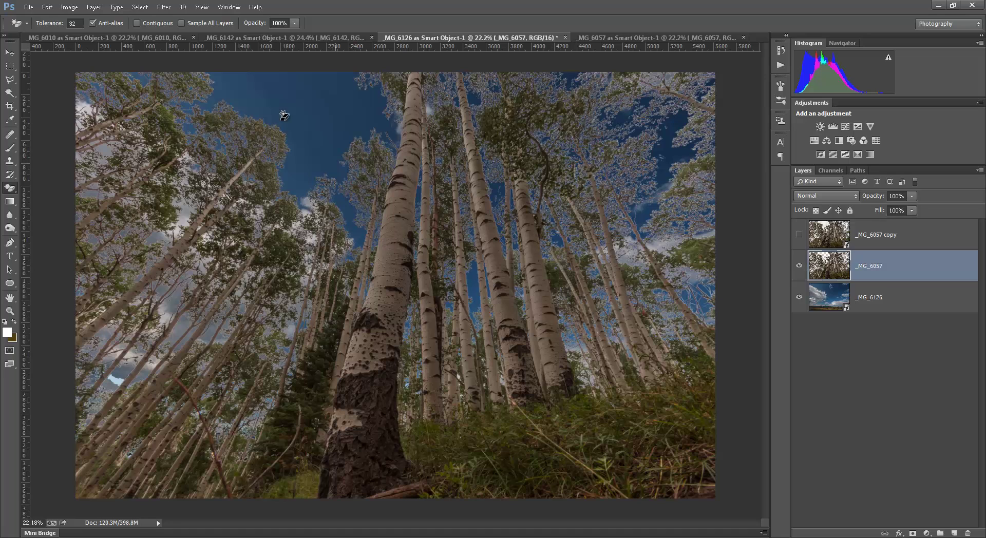
{"action": "left_click", "coordinate": [53, 8]}
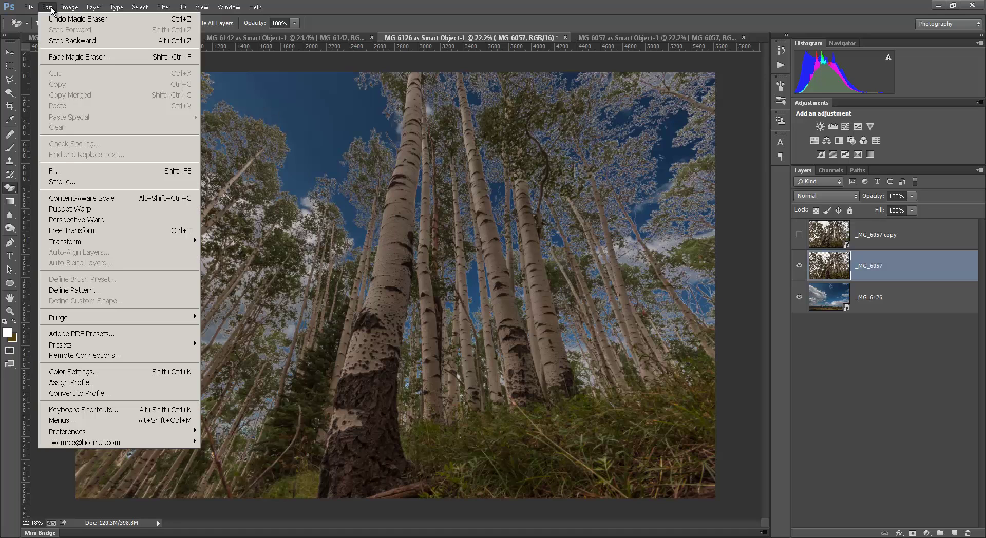
{"action": "left_click", "coordinate": [67, 41]}
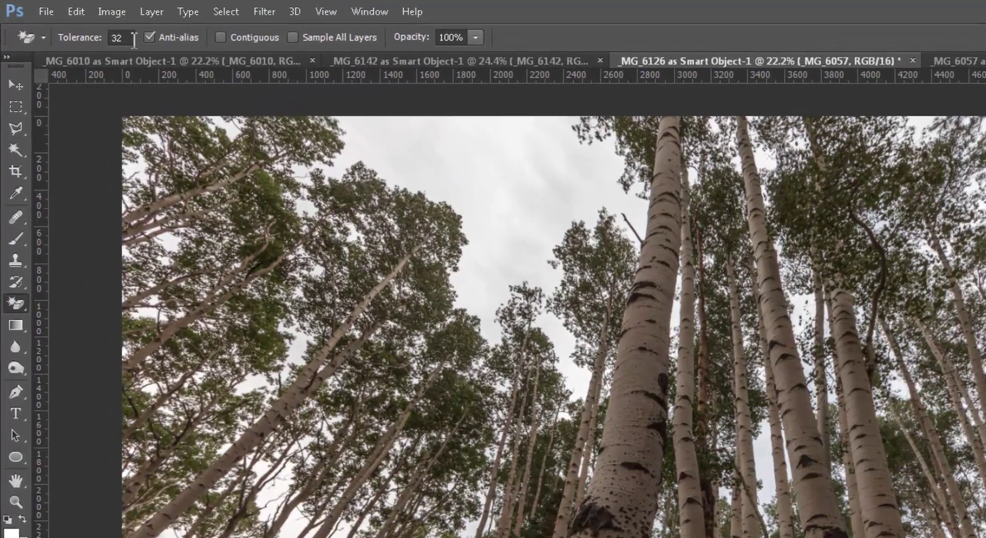
Set the Magic Eraser tolerance to 90 and erase the white sky from the _MG_6057 layer
{"action": "left_click", "coordinate": [133, 38]}
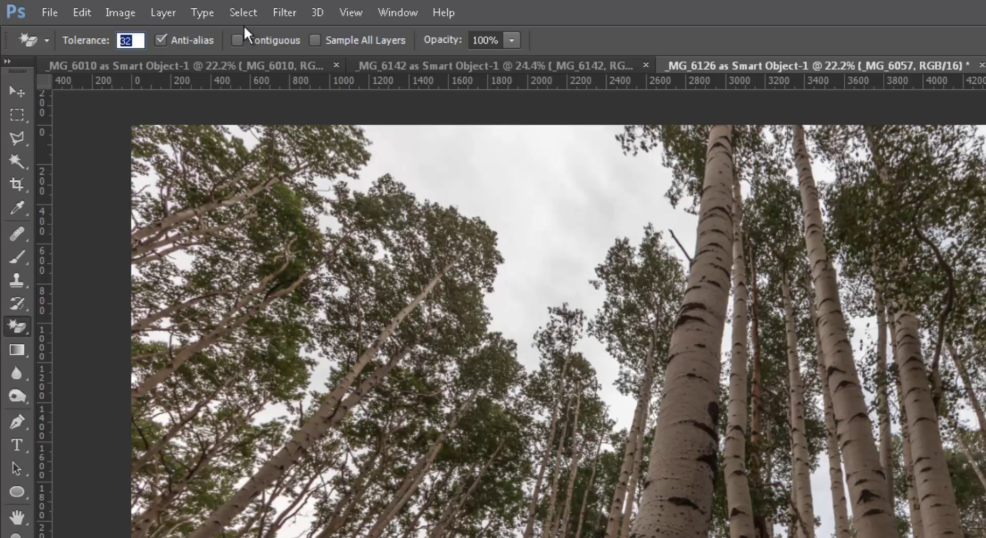
{"action": "type", "text": "90"}
{"action": "left_click", "coordinate": [573, 201]}
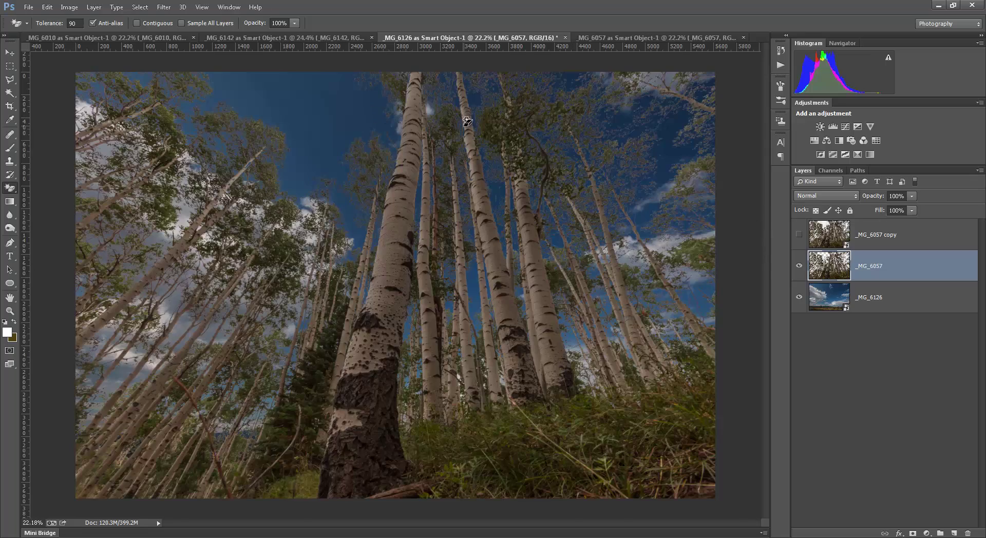
Open the Layer Style settings for the _MG_6057 layer with the tree edges in view beside the dialog
{"action": "scroll", "coordinate": [467, 122], "scroll_direction": "up", "scroll_amount": 5}
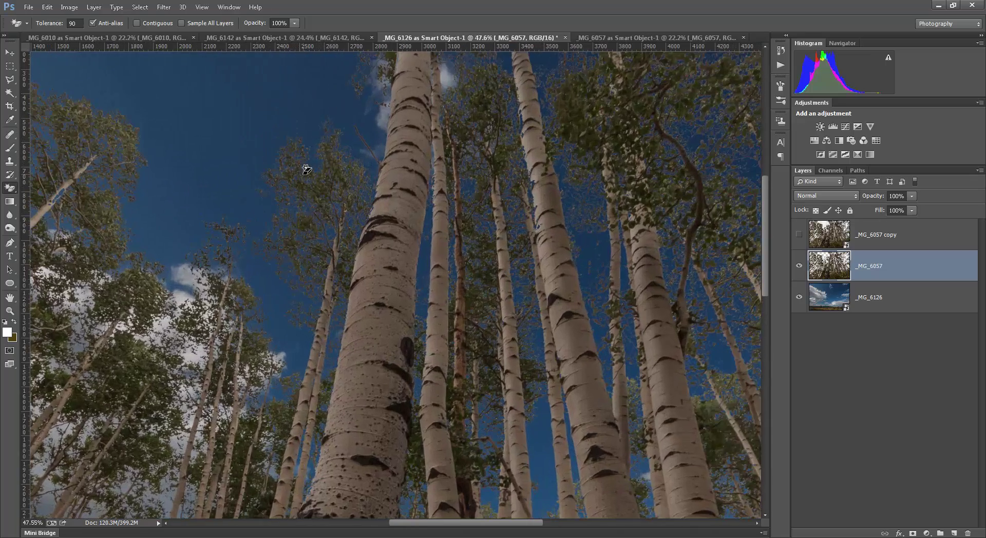
{"action": "scroll", "coordinate": [306, 169], "scroll_direction": "up", "scroll_amount": 3}
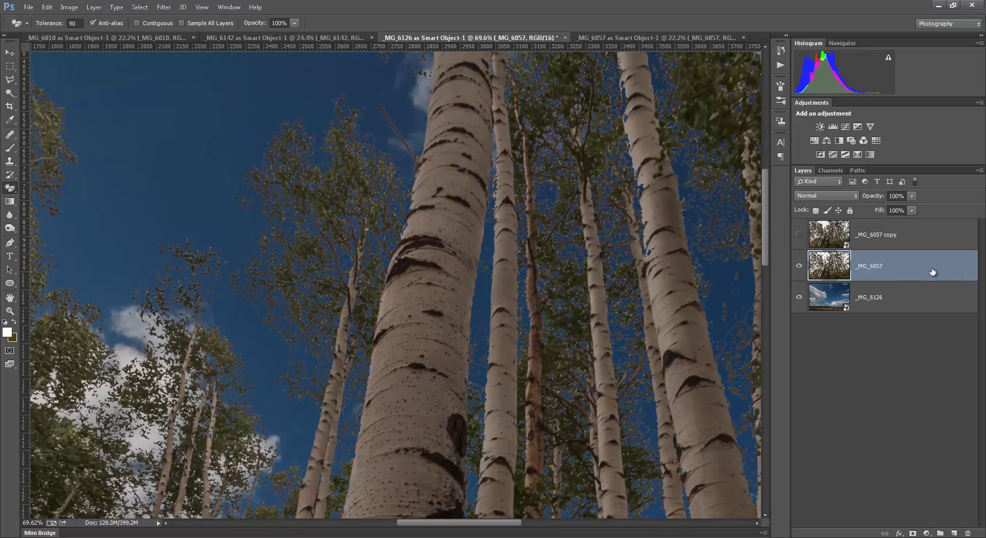
{"action": "left_click", "coordinate": [898, 534]}
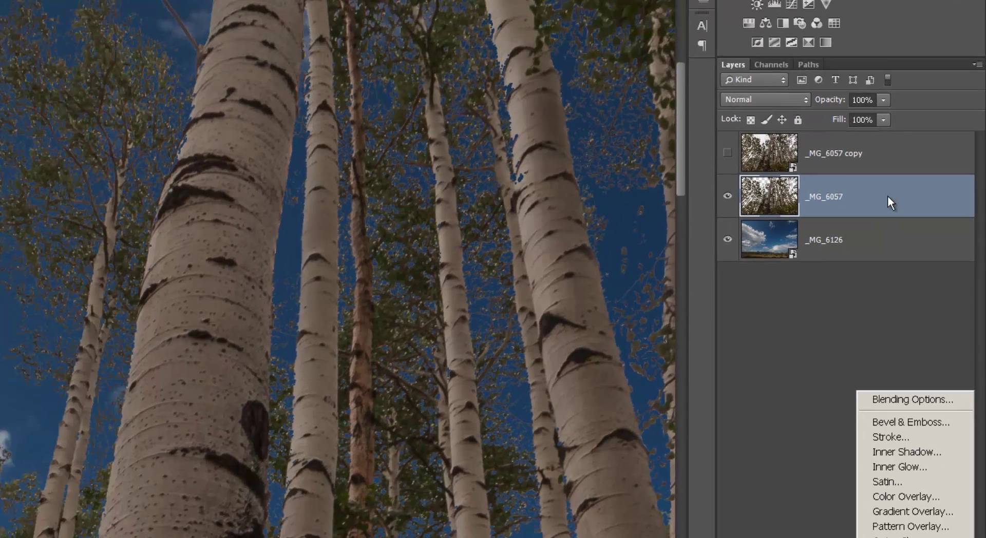
{"action": "left_click", "coordinate": [840, 2]}
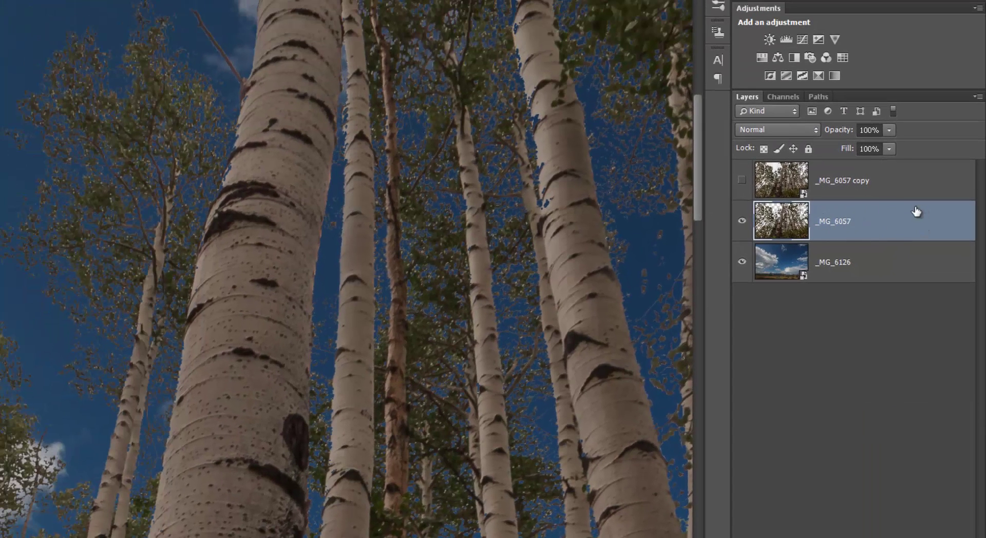
{"action": "double_click", "coordinate": [919, 230]}
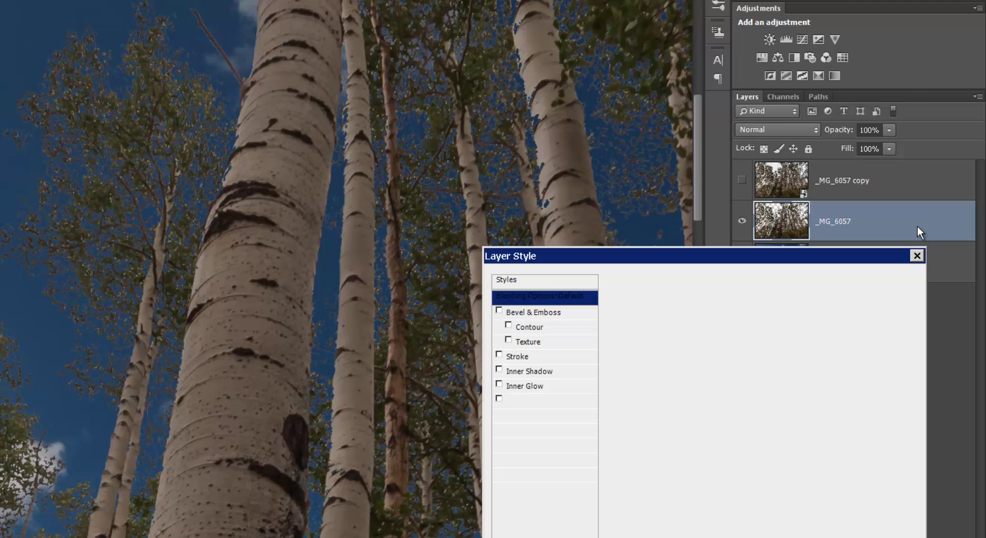
{"action": "left_click_drag", "start_coordinate": [589, 267], "coordinate": [603, 193]}
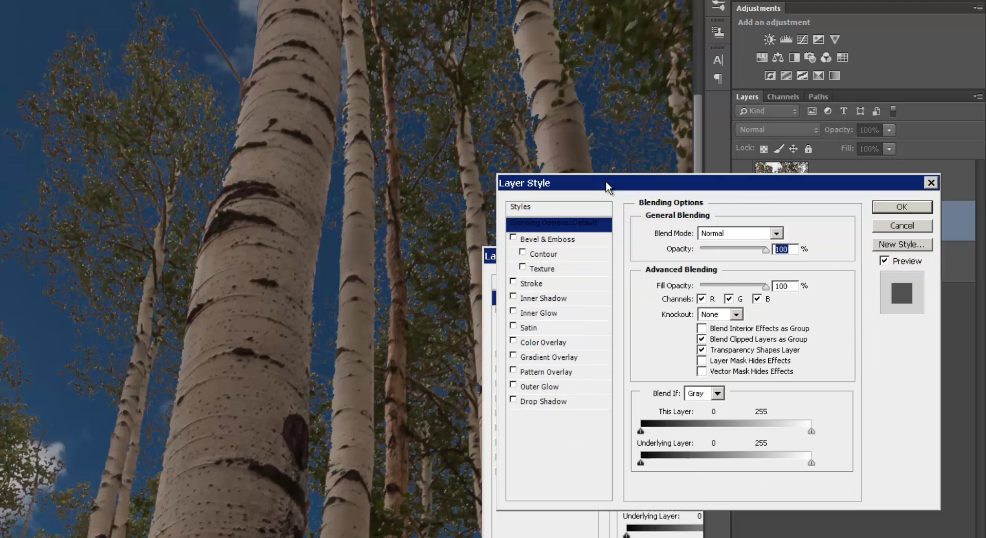
Enable the Inner Glow effect on the _MG_6057 layer and display its settings
{"action": "left_click", "coordinate": [513, 313]}
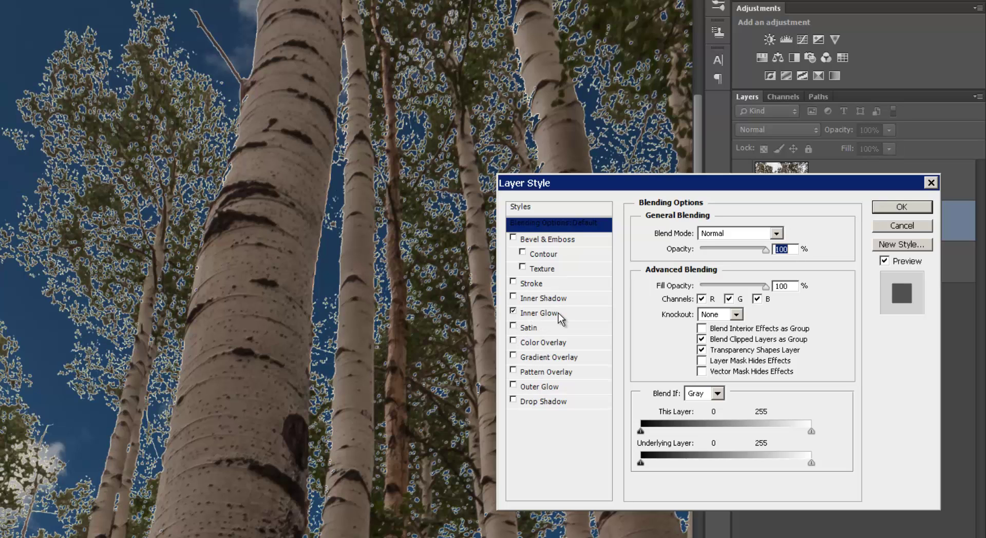
{"action": "left_click", "coordinate": [558, 317]}
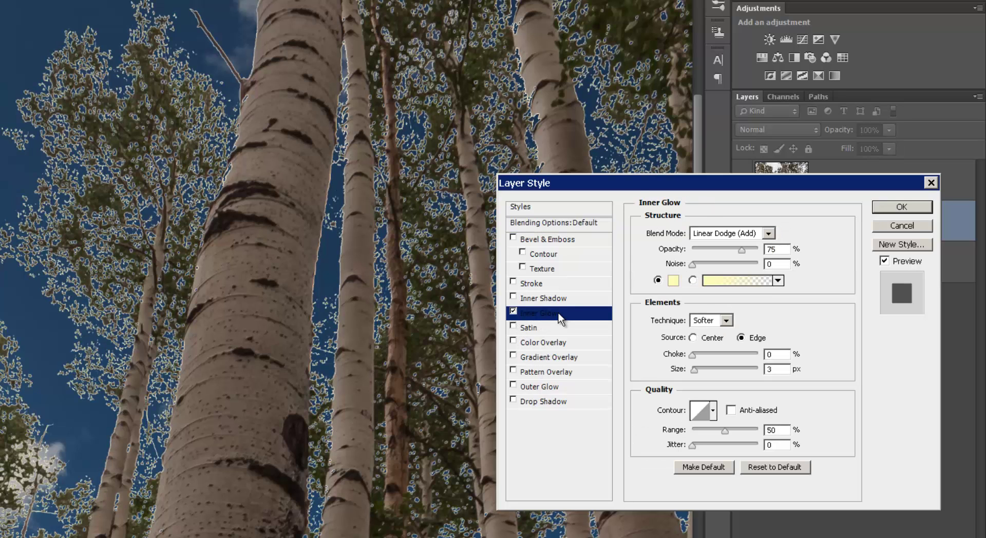
{"action": "left_click", "coordinate": [513, 312]}
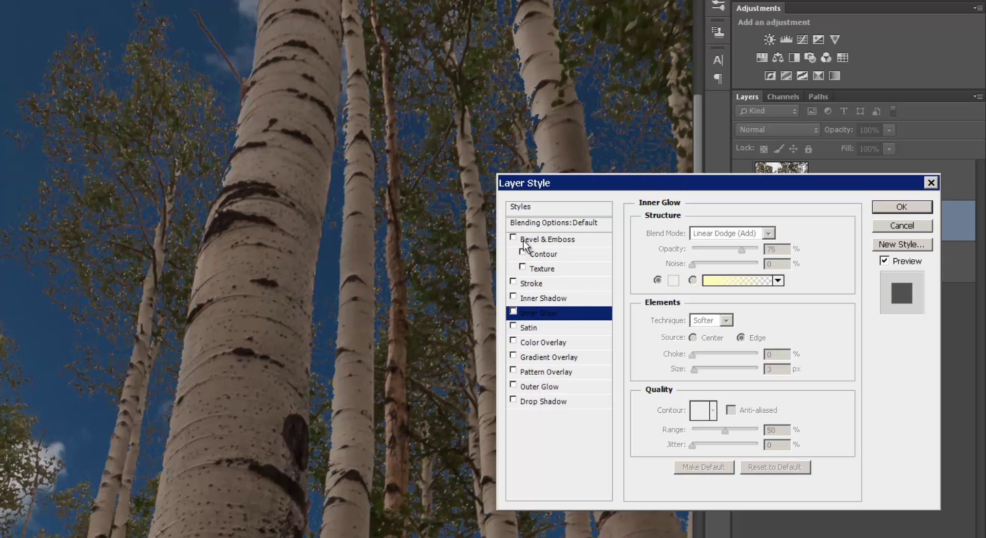
{"action": "left_click", "coordinate": [550, 223]}
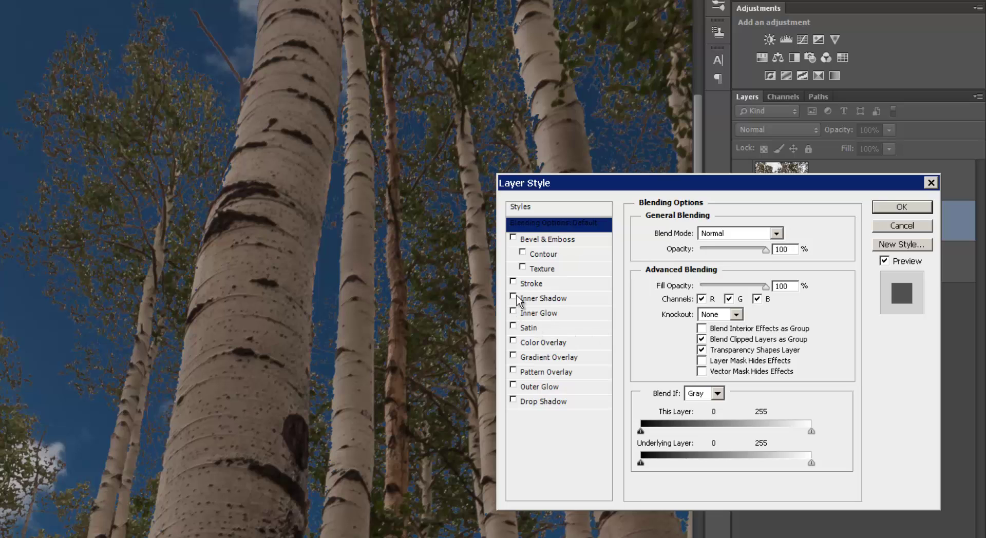
{"action": "left_click", "coordinate": [513, 311]}
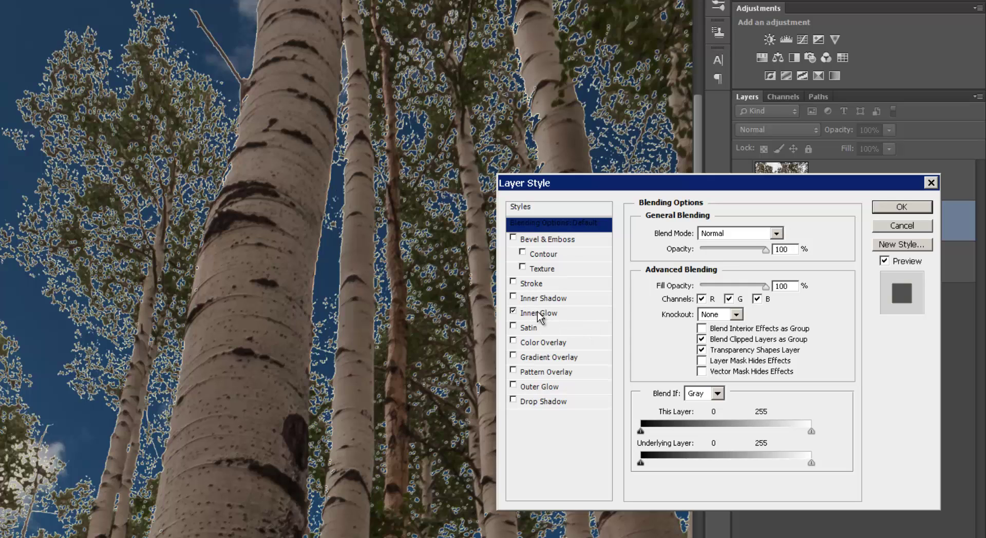
{"action": "left_click", "coordinate": [560, 312]}
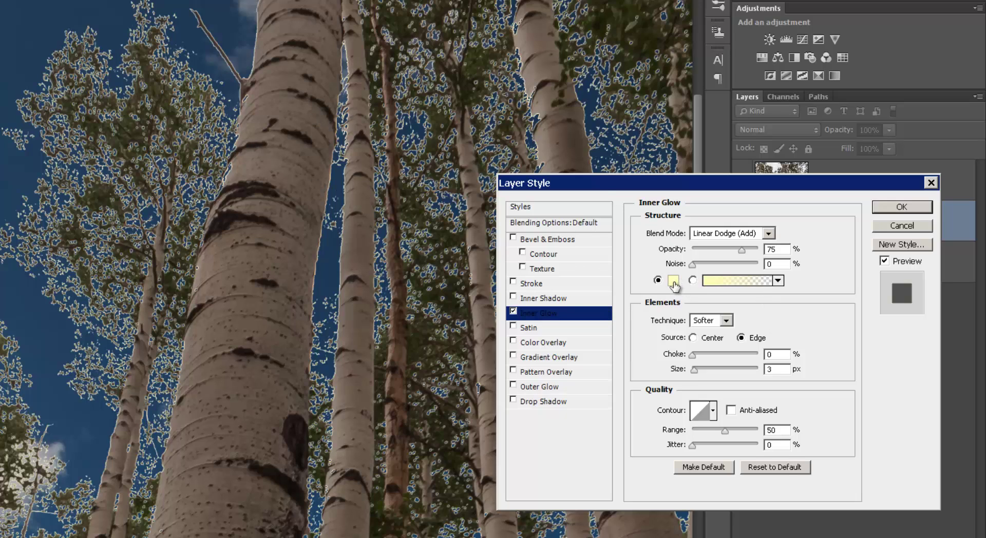
Set the Inner Glow blend mode to Multiply and its colour to the dark blue #374666 sampled from the sky
{"action": "left_click", "coordinate": [768, 235]}
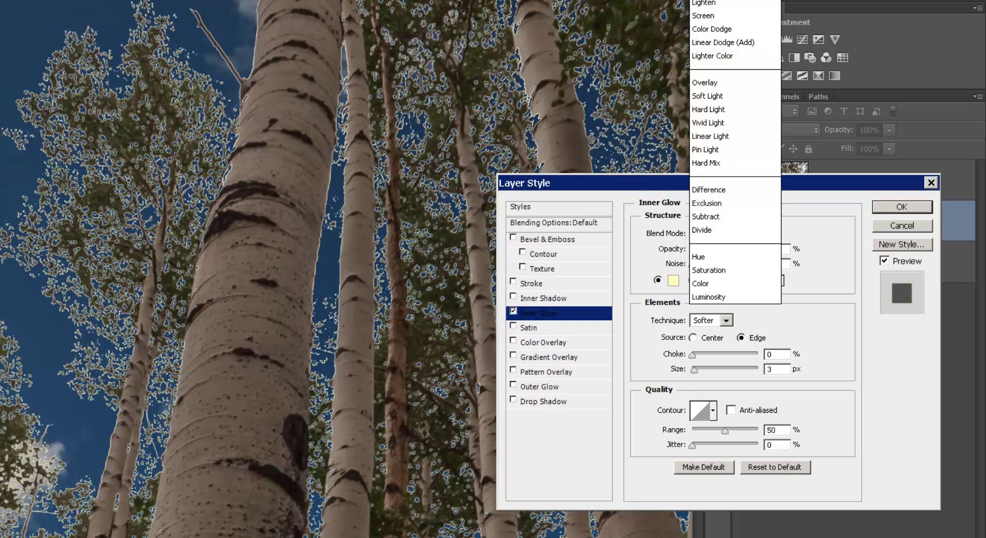
{"action": "left_click", "coordinate": [747, 1]}
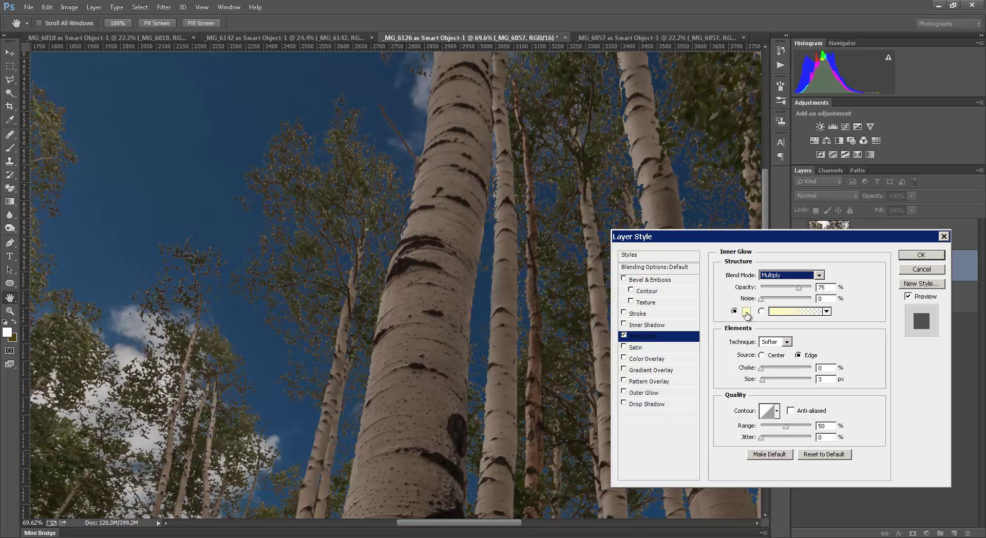
{"action": "left_click", "coordinate": [746, 312]}
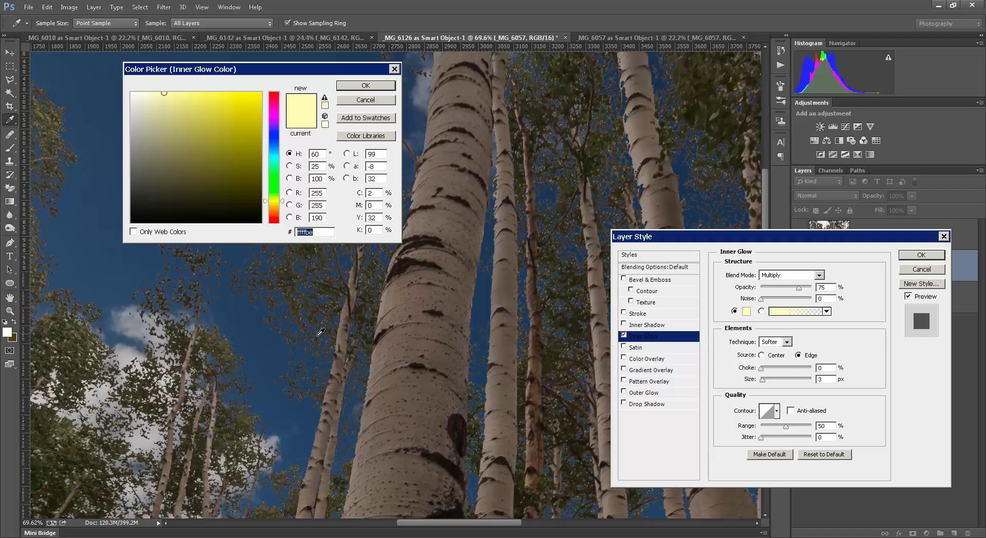
{"action": "left_click", "coordinate": [276, 350]}
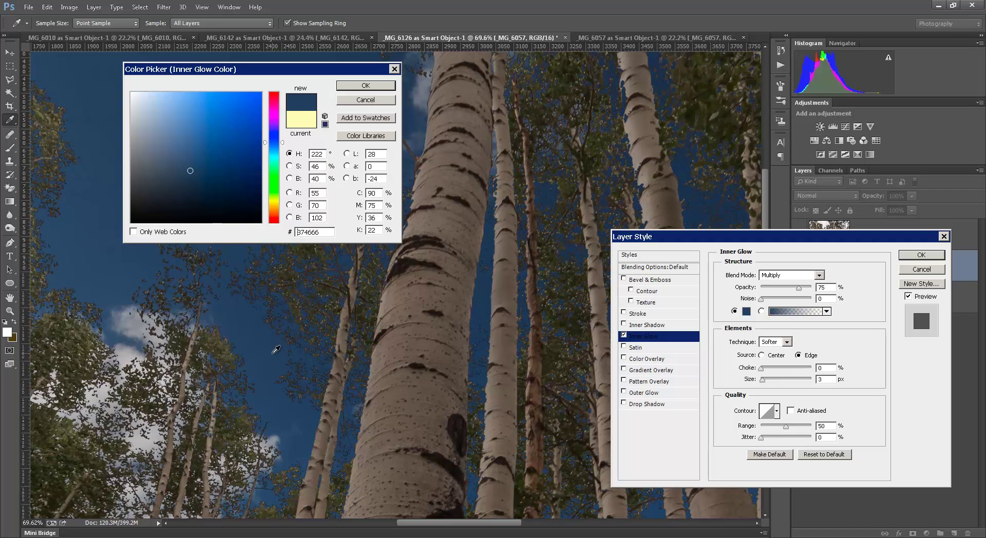
{"action": "left_click", "coordinate": [366, 86]}
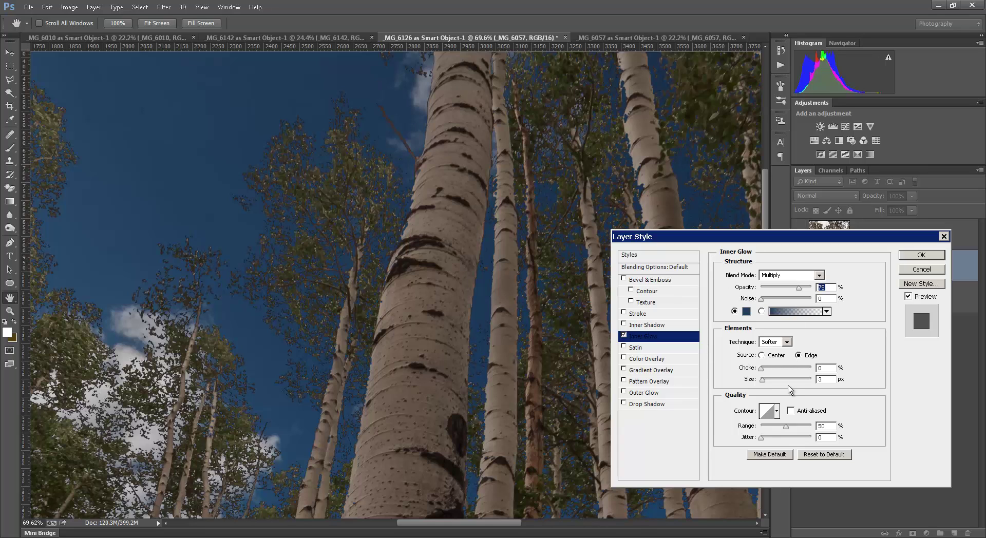
Reduce the Inner Glow size to 0 px and opacity to 47%, and apply the style to the _MG_6057 layer
{"action": "left_click_drag", "start_coordinate": [762, 380], "coordinate": [737, 381]}
{"action": "mouse_move", "coordinate": [798, 288]}
{"action": "left_mouse_down"}
{"action": "mouse_move", "coordinate": [763, 289]}
{"action": "mouse_move", "coordinate": [783, 289]}
{"action": "left_mouse_up"}
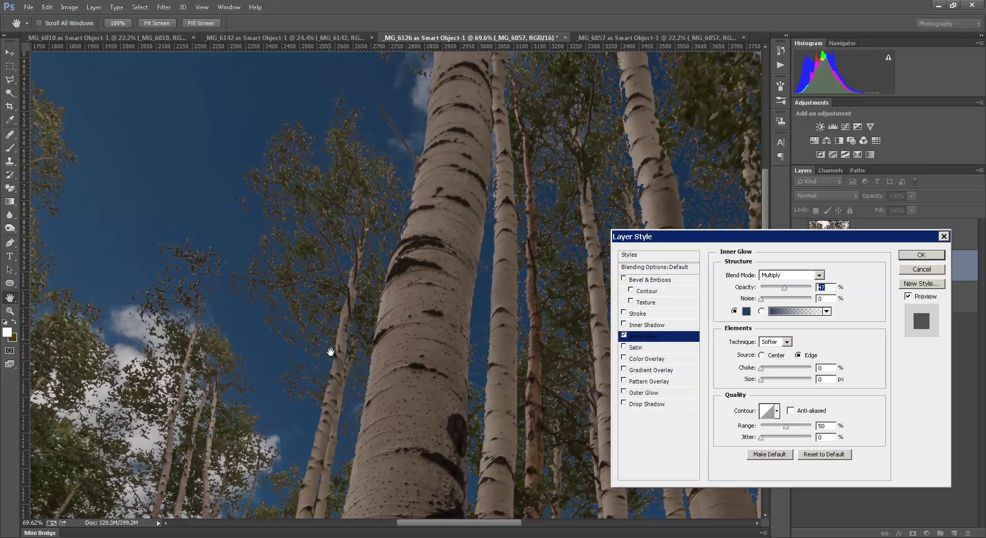
{"action": "left_click", "coordinate": [921, 255]}
{"action": "key", "text": "e"}
{"action": "scroll", "coordinate": [415, 243], "scroll_direction": "down", "scroll_amount": 3}
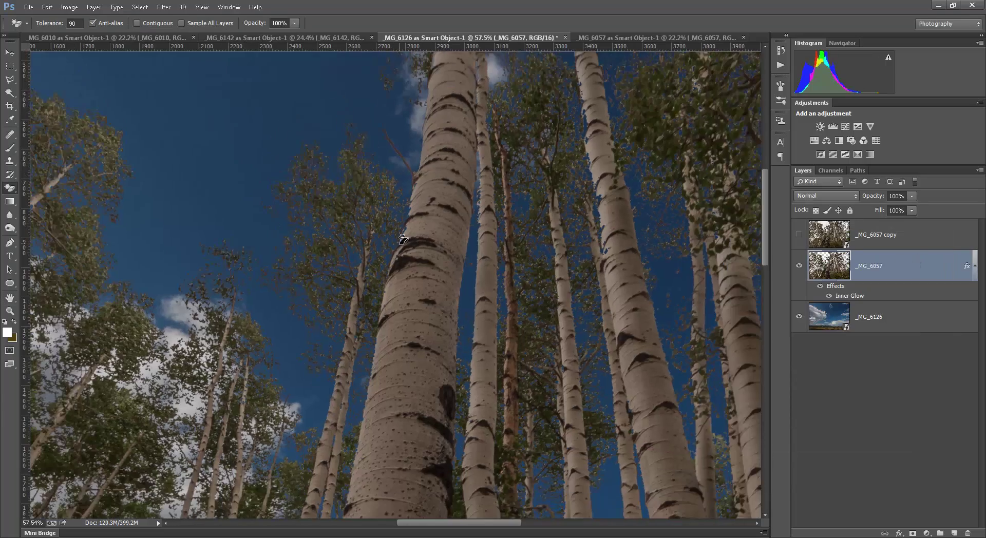
{"action": "scroll", "coordinate": [415, 243], "scroll_direction": "down", "scroll_amount": 3}
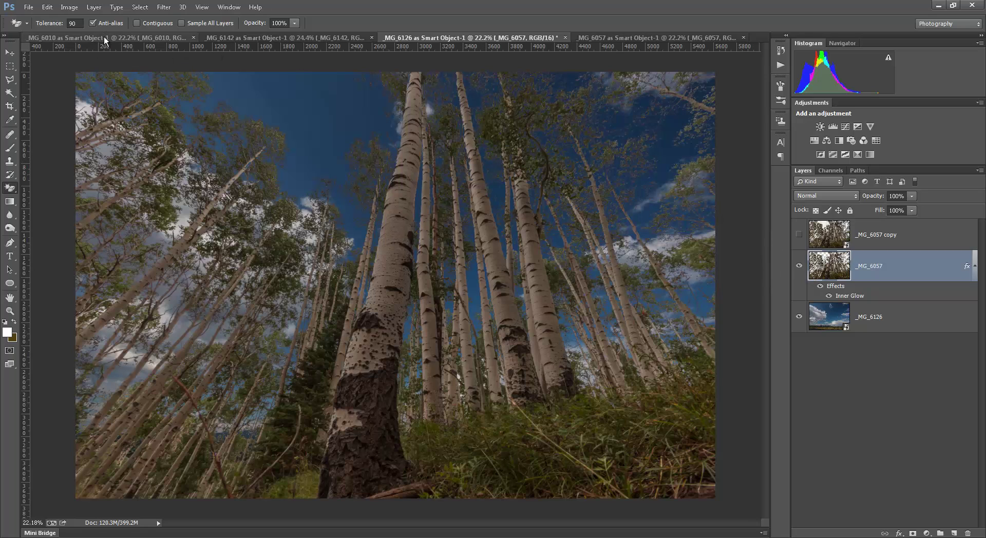
Compare the _MG_6010 tree photo with the _MG_6142 and _MG_6126 skies, hiding the _MG_6057 layer to examine the latter
{"action": "left_click", "coordinate": [155, 38]}
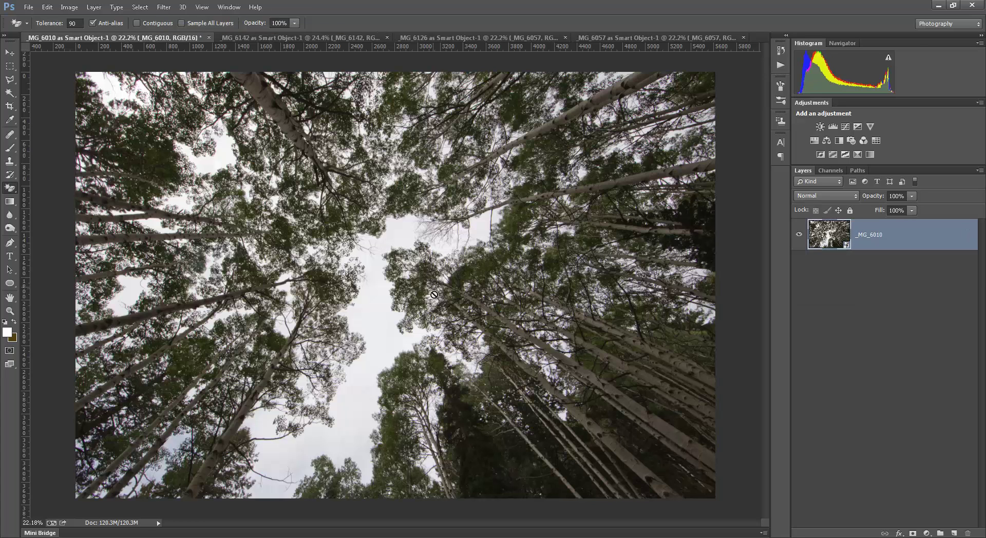
{"action": "left_click", "coordinate": [327, 39]}
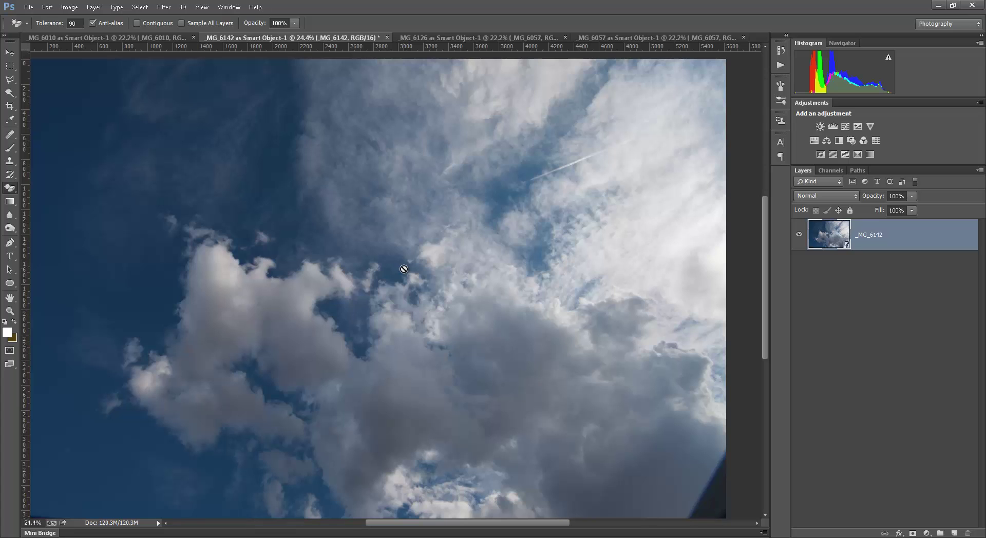
{"action": "left_click", "coordinate": [129, 38]}
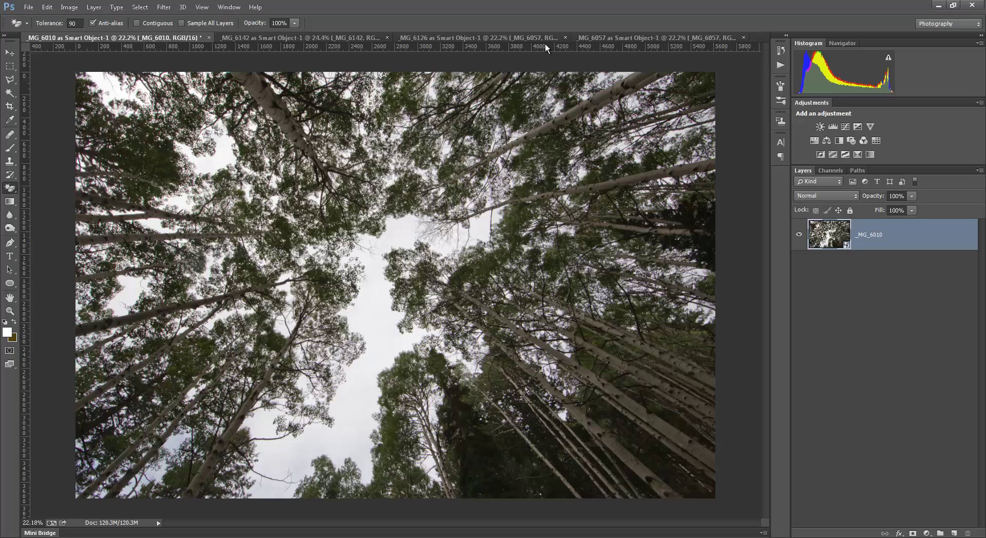
{"action": "left_click", "coordinate": [610, 38]}
{"action": "left_click", "coordinate": [524, 37]}
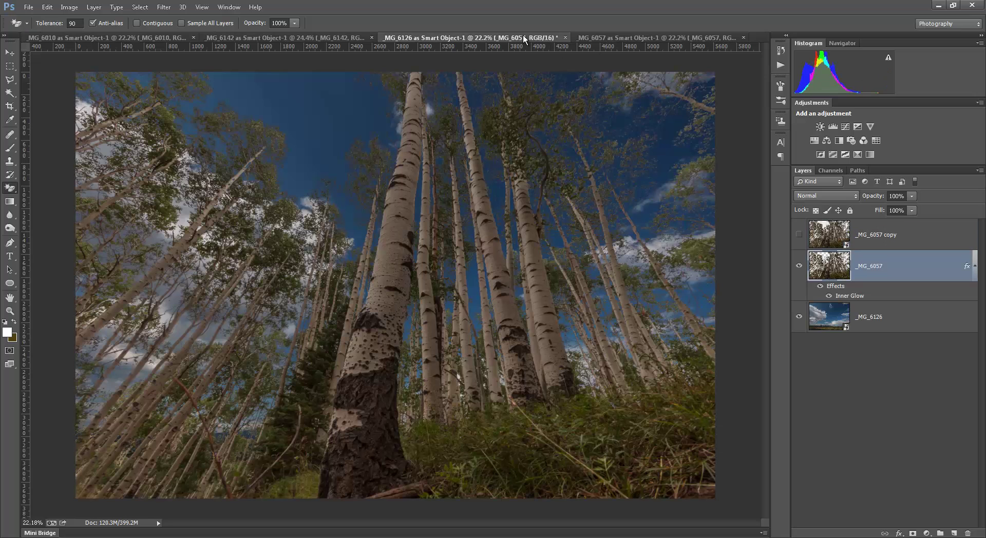
{"action": "left_click", "coordinate": [798, 266]}
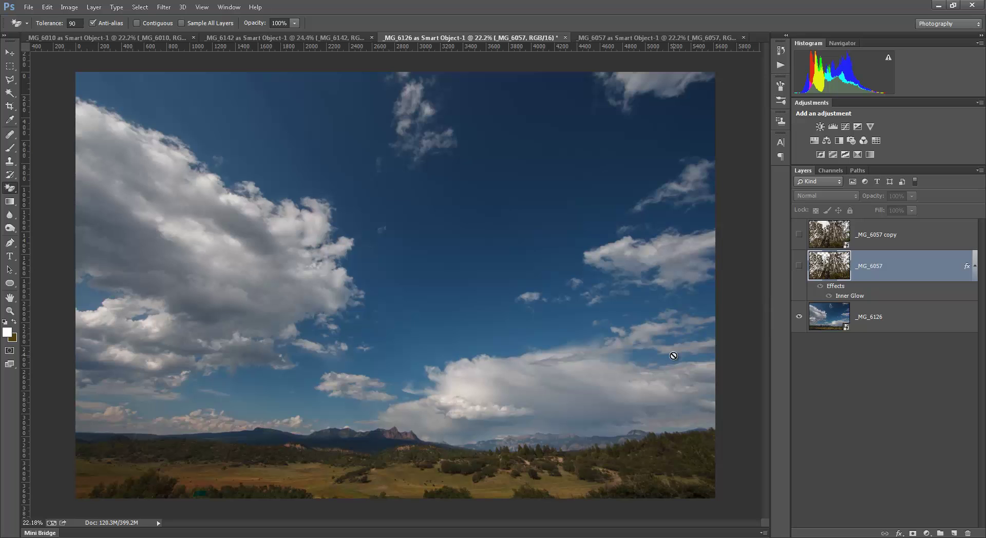
{"action": "left_click", "coordinate": [114, 36]}
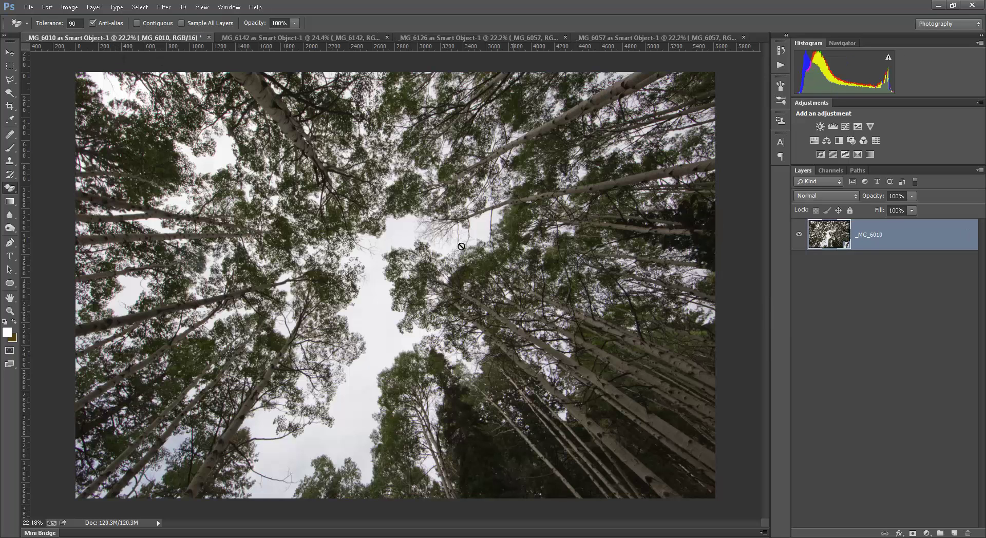
{"action": "left_click", "coordinate": [310, 38]}
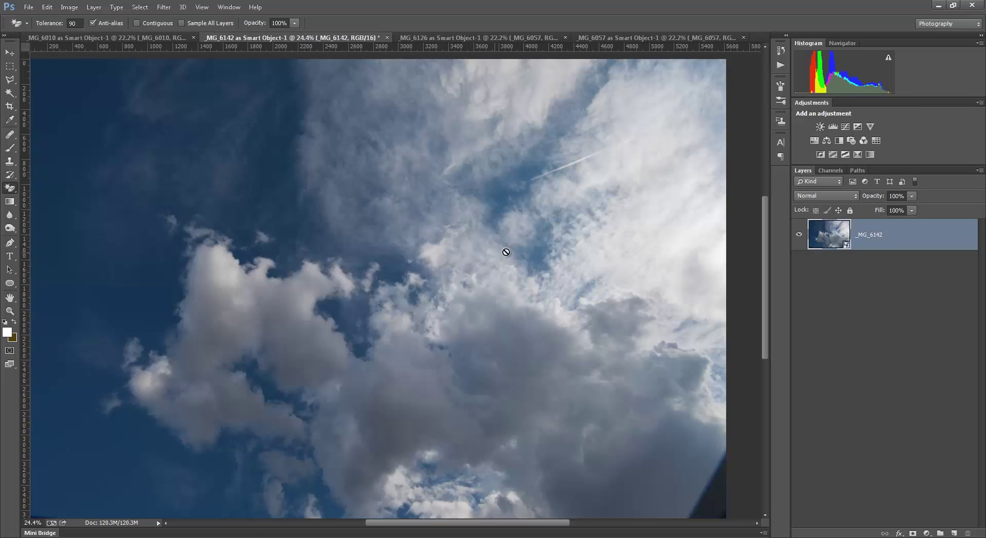
{"action": "left_click", "coordinate": [123, 38]}
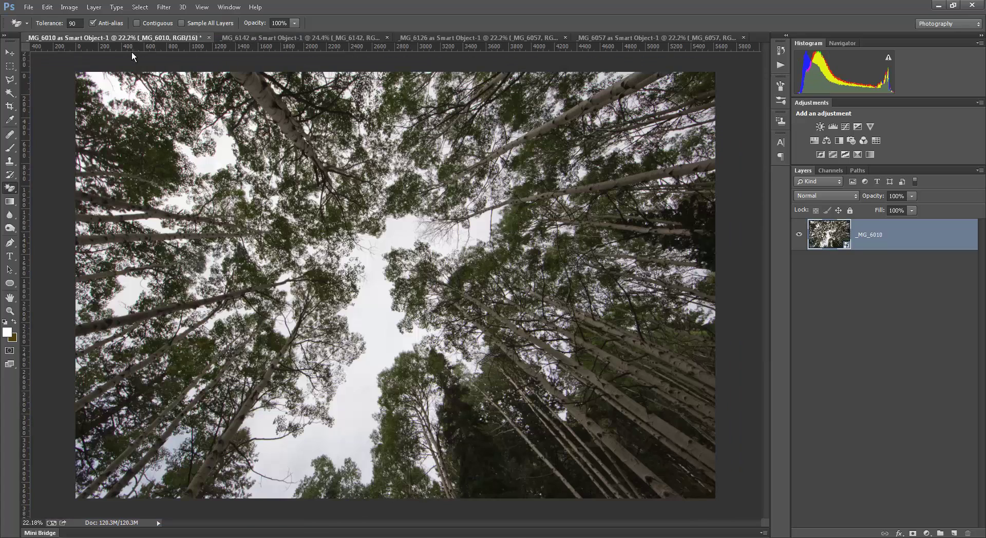
Copy the _MG_6010 tree photo with the Move tool into the _MG_6142 document as a layer above the sky
{"action": "left_click", "coordinate": [9, 53]}
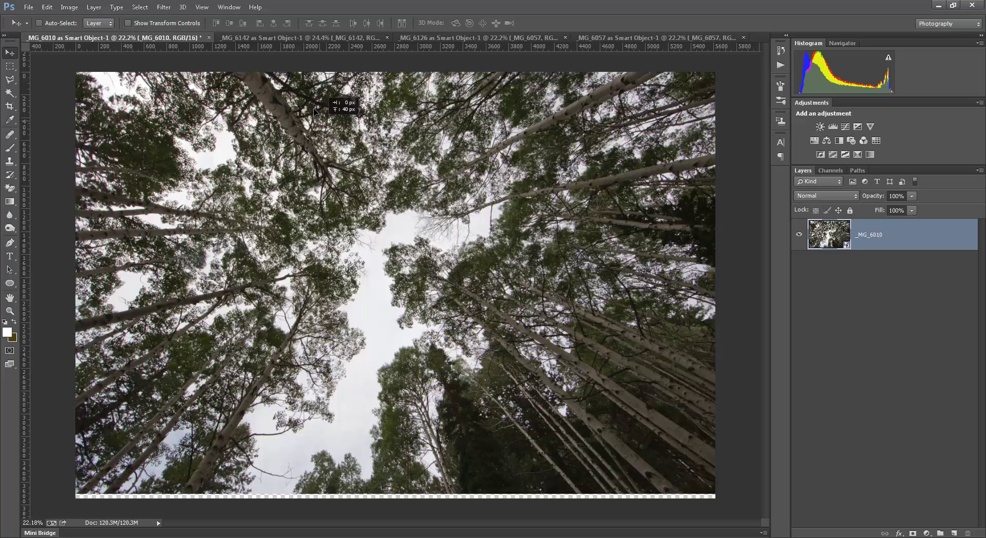
{"action": "left_click_drag", "start_coordinate": [339, 147], "coordinate": [405, 201]}
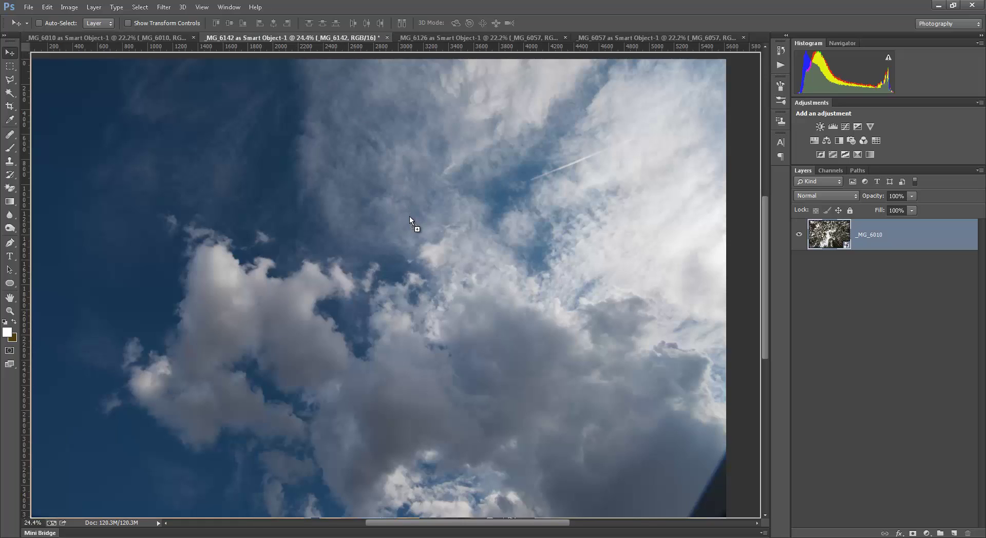
{"action": "left_click_drag", "start_coordinate": [410, 216], "coordinate": [410, 216]}
{"action": "left_click_drag", "start_coordinate": [409, 217], "coordinate": [409, 218]}
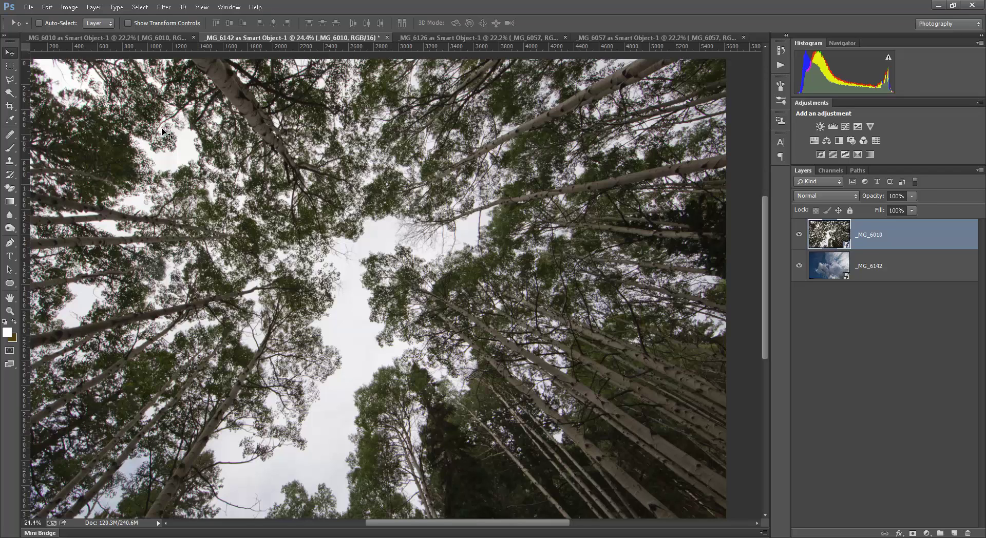
Activate the Magic Eraser, duplicate the _MG_6010 layer, and hide the copy with the original layer selected
{"action": "mouse_move", "coordinate": [10, 188]}
{"action": "left_mouse_down"}
{"action": "mouse_move", "coordinate": [52, 197]}
{"action": "mouse_move", "coordinate": [55, 209]}
{"action": "left_mouse_up"}
{"action": "left_click", "coordinate": [55, 206]}
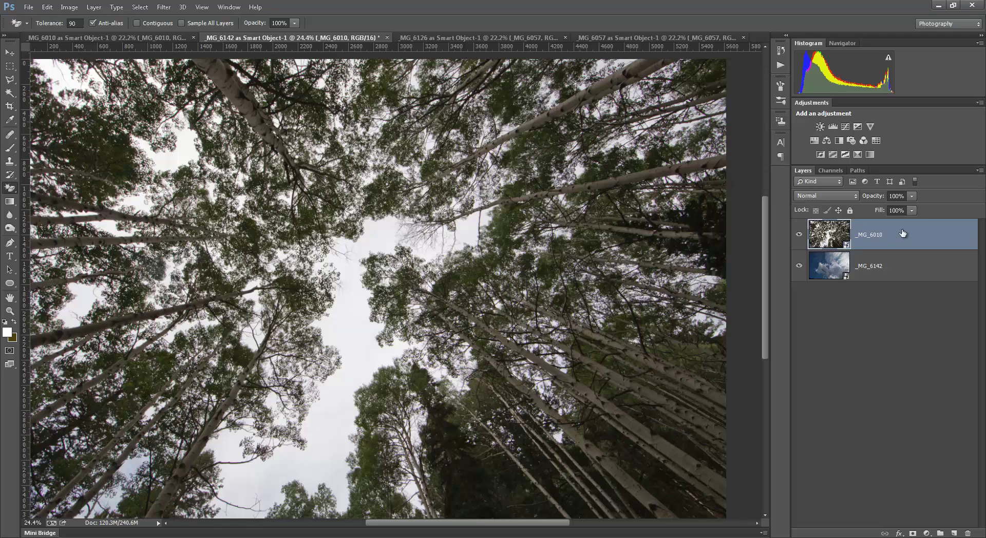
{"action": "left_click_drag", "start_coordinate": [916, 235], "coordinate": [956, 533]}
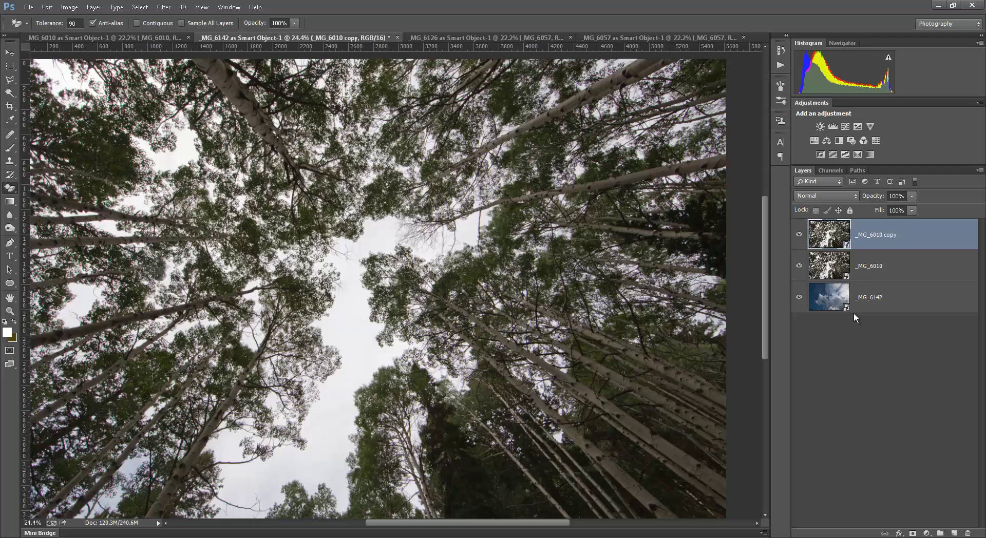
{"action": "left_click", "coordinate": [882, 270]}
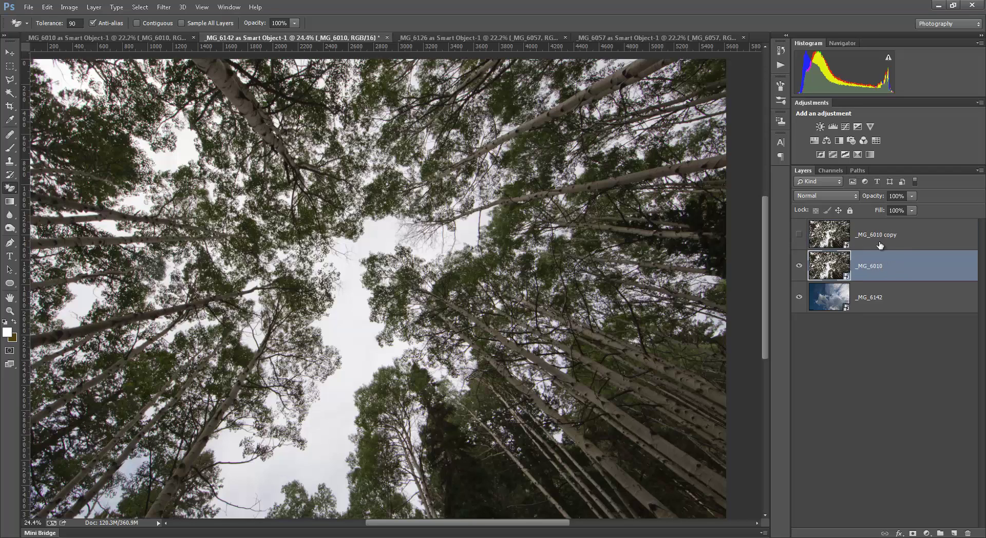
Rasterize the _MG_6010 layer and erase its white sky with the Magic Eraser at tolerance 90
{"action": "right_click", "coordinate": [907, 264]}
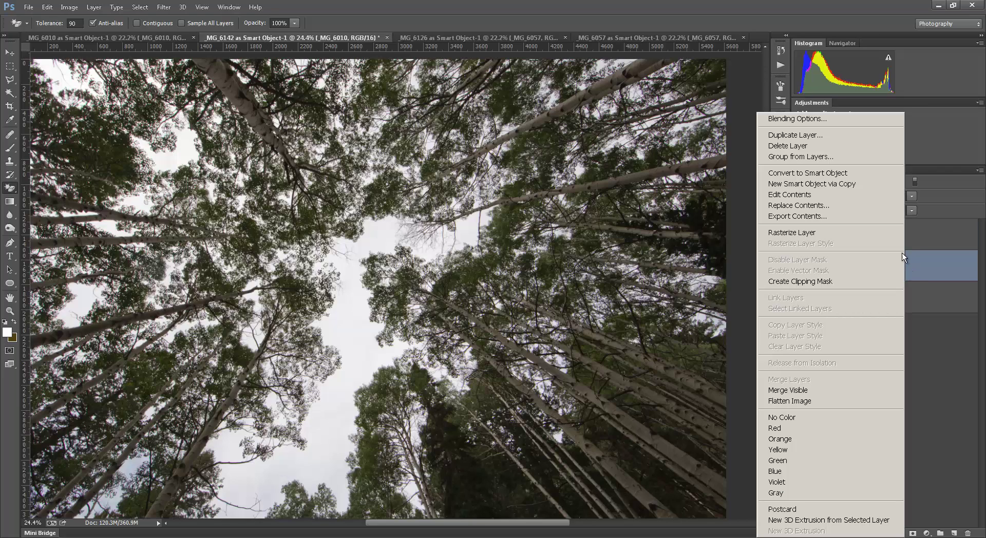
{"action": "left_click", "coordinate": [827, 234]}
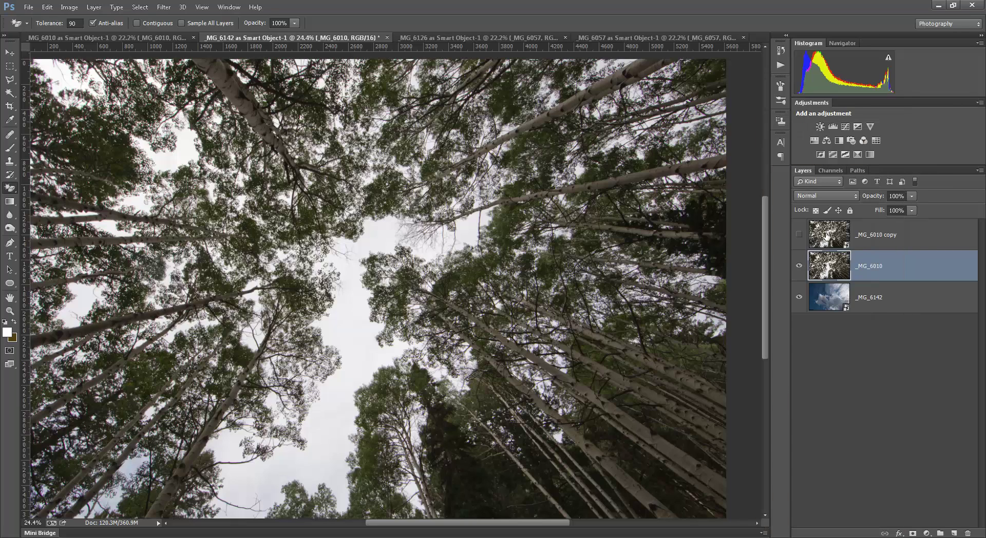
{"action": "left_click", "coordinate": [381, 240]}
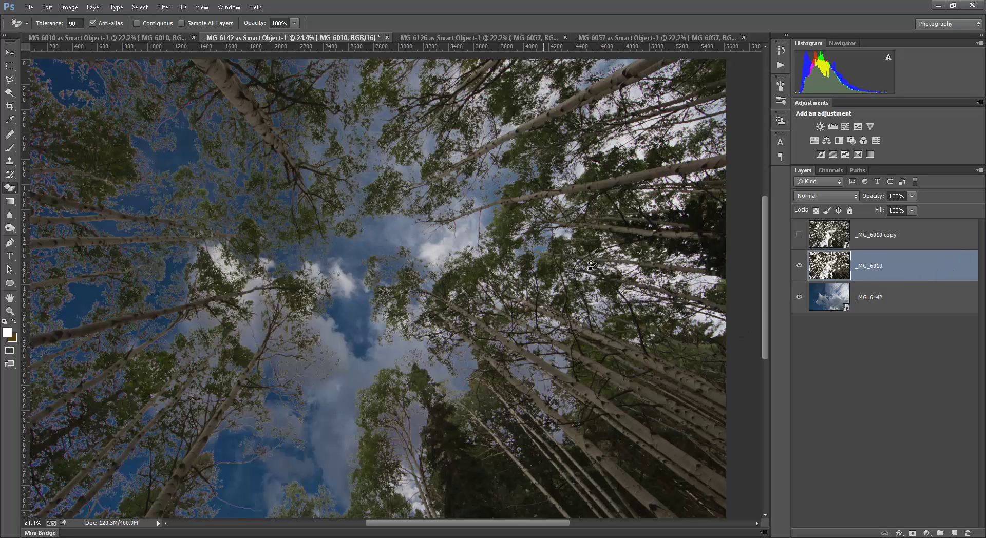
Enable an Inner Glow effect on the _MG_6010 layer with the Multiply blend mode
{"action": "double_click", "coordinate": [924, 268]}
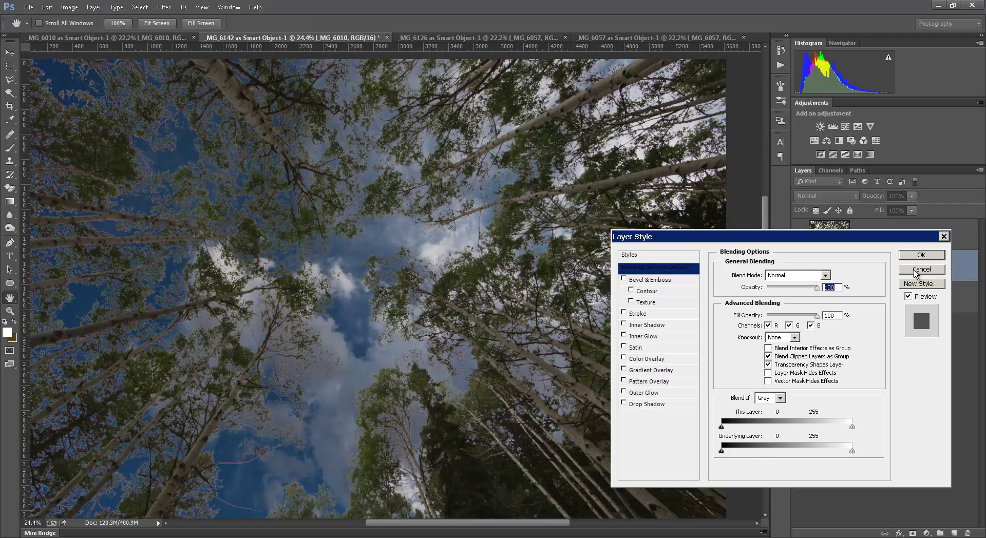
{"action": "left_click", "coordinate": [624, 336]}
{"action": "left_click", "coordinate": [652, 336]}
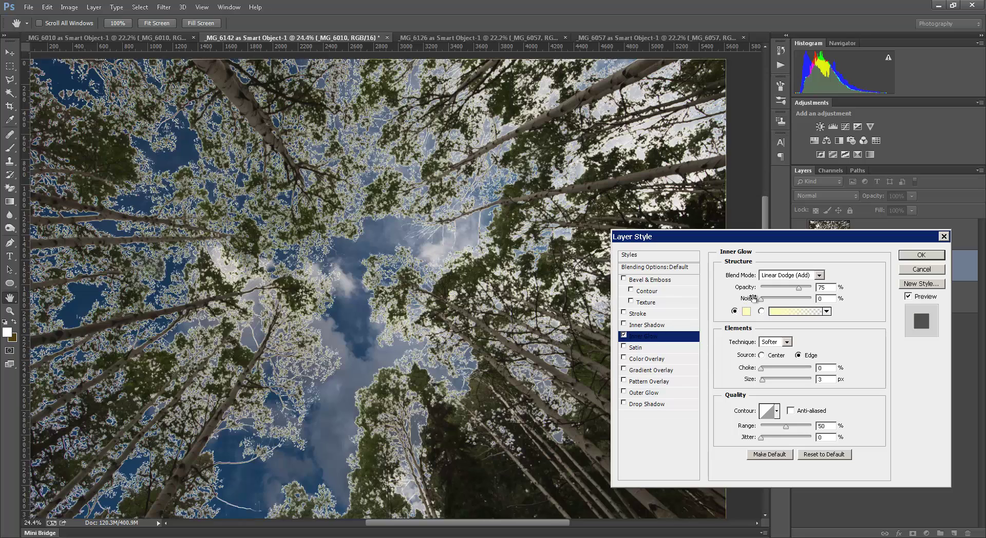
{"action": "left_click", "coordinate": [819, 275]}
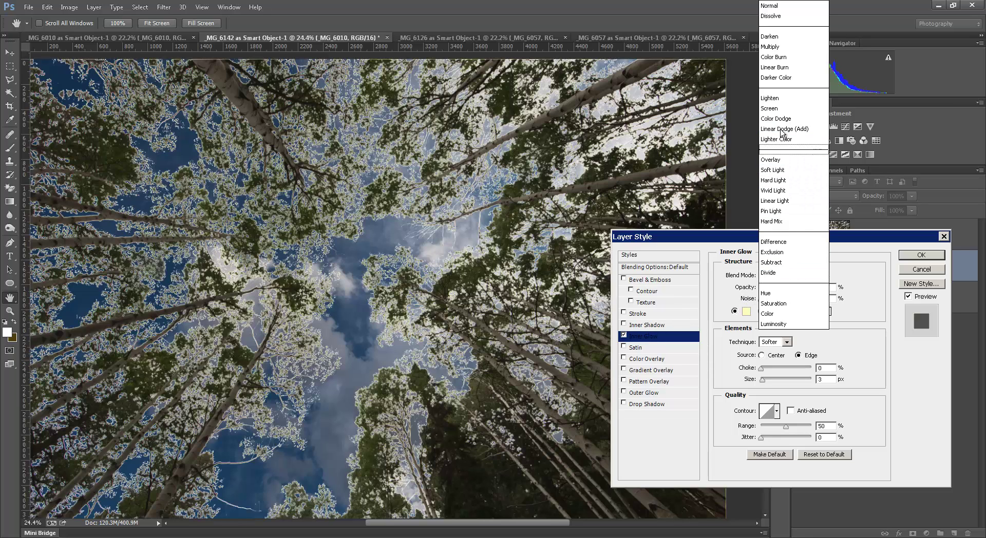
{"action": "left_click", "coordinate": [776, 48]}
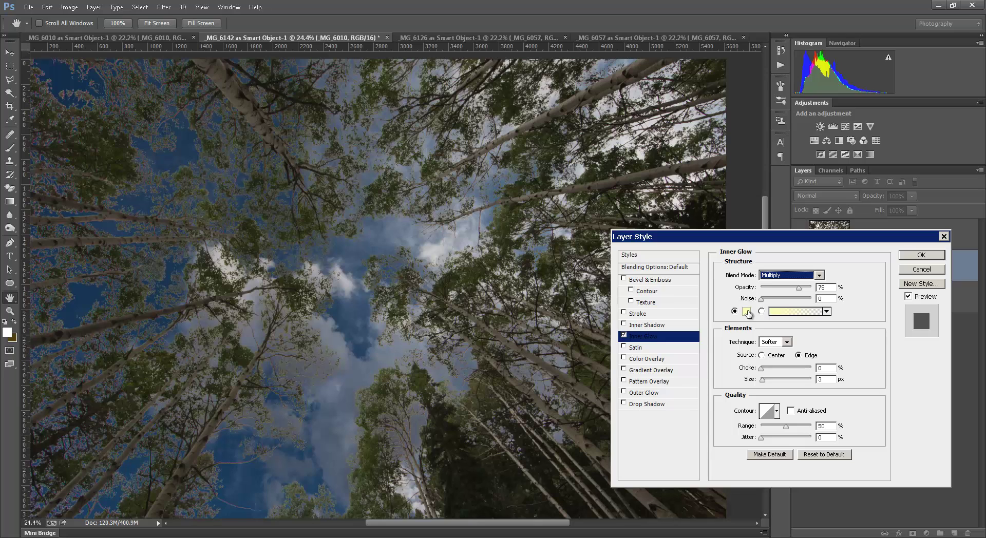
Set the Inner Glow colour to the dark blue #324261 sampled from the sky and apply the layer style
{"action": "left_click", "coordinate": [746, 311]}
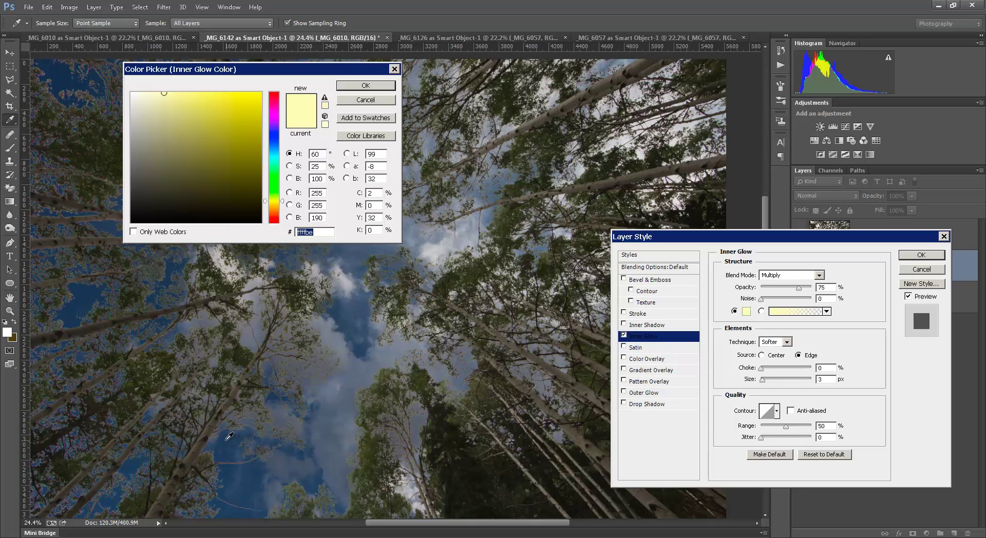
{"action": "left_click", "coordinate": [229, 435]}
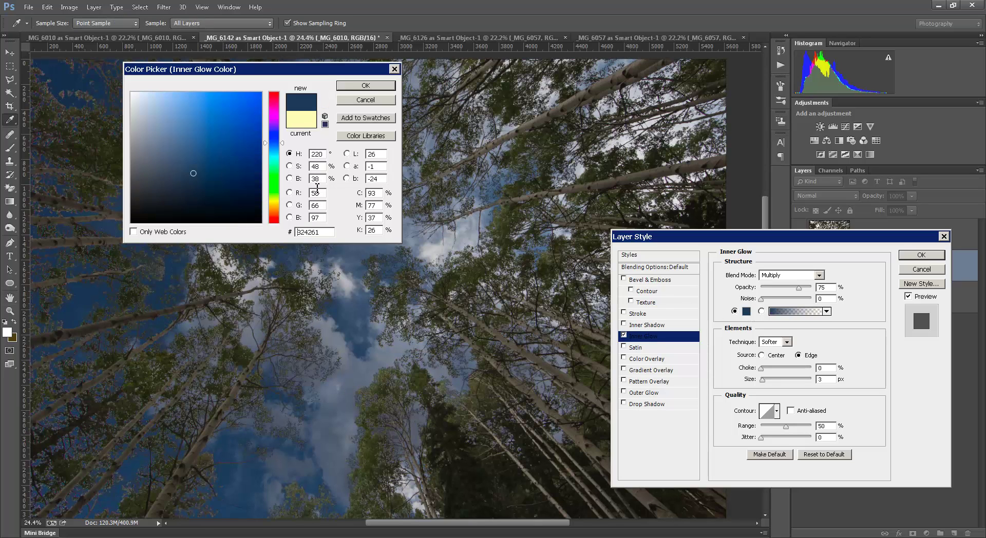
{"action": "left_click", "coordinate": [368, 86]}
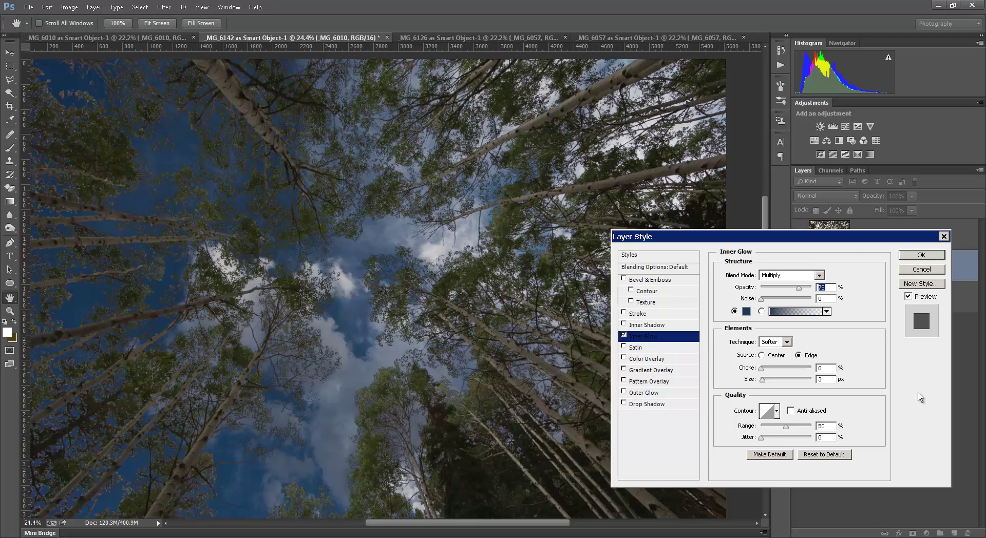
{"action": "left_click", "coordinate": [924, 255]}
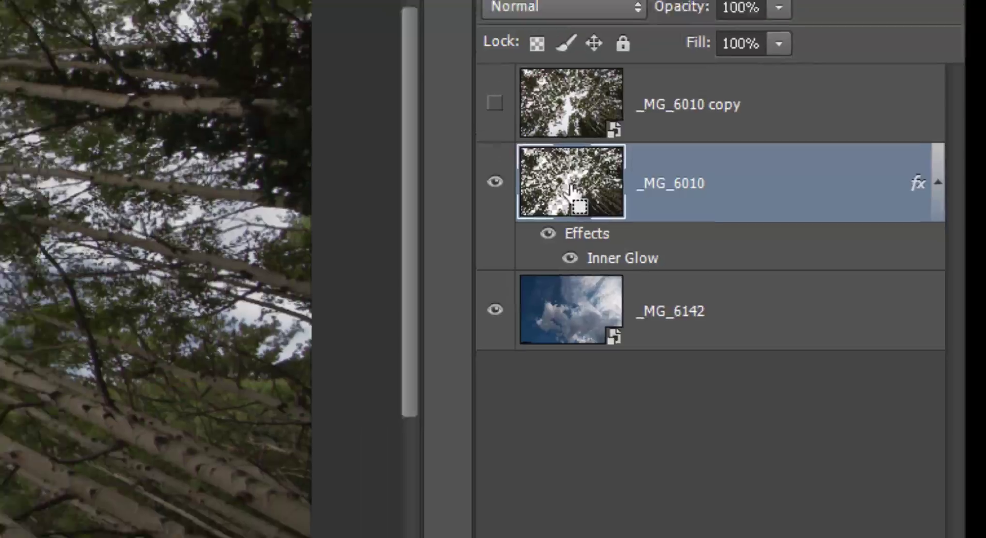
Load the _MG_6010 layer's remaining pixels as a selection, hide that layer and show the _MG_6010 copy layer
{"action": "left_click", "coordinate": [540, 181], "text": "ctrl"}
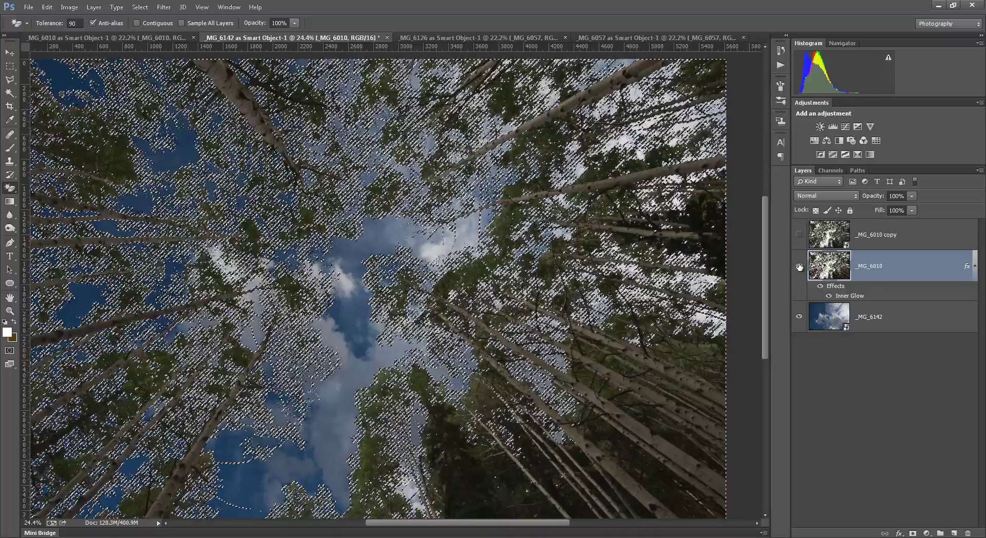
{"action": "left_click", "coordinate": [799, 266]}
{"action": "left_click", "coordinate": [799, 234]}
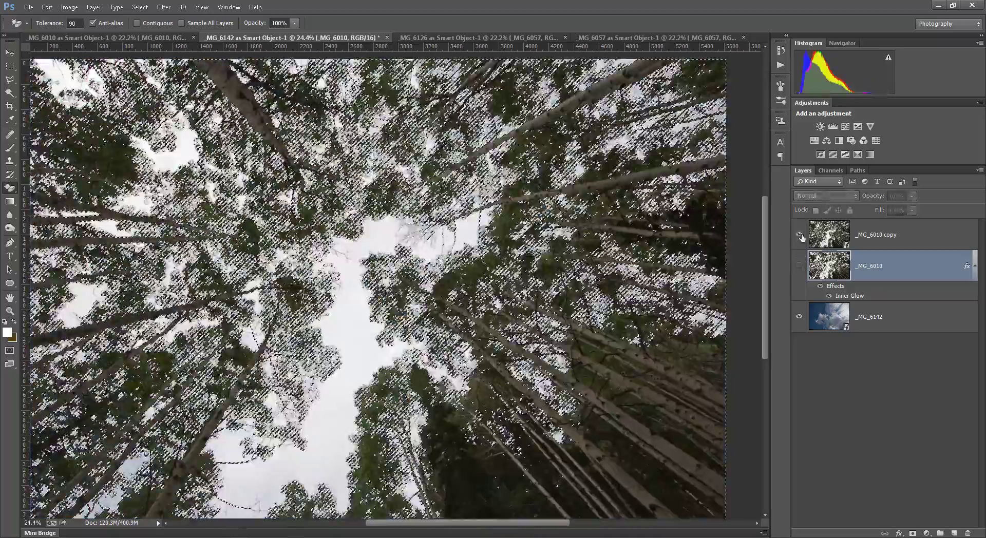
Mask the _MG_6010 copy layer with the tree selection and move the Inner Glow effect from _MG_6010 onto it
{"action": "left_click", "coordinate": [823, 234]}
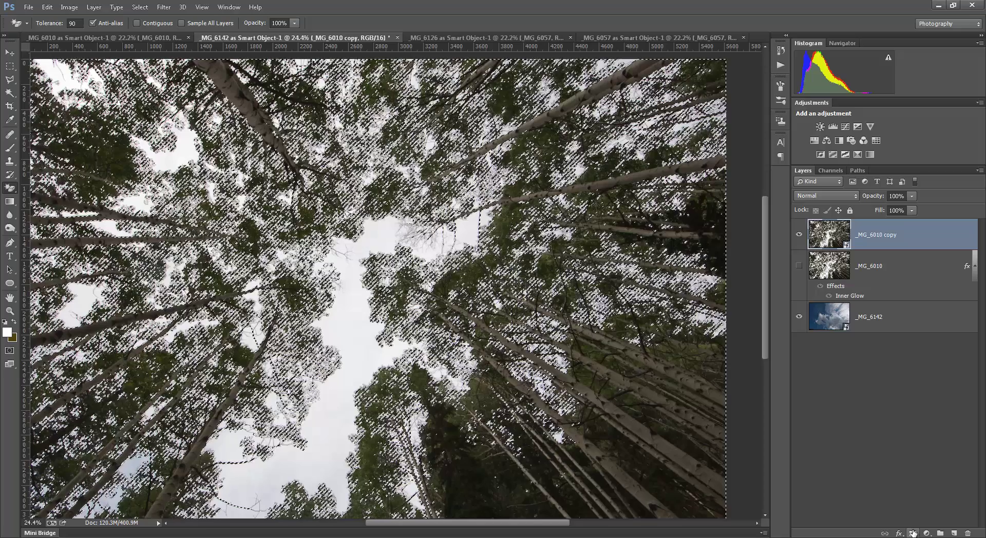
{"action": "left_click", "coordinate": [914, 533]}
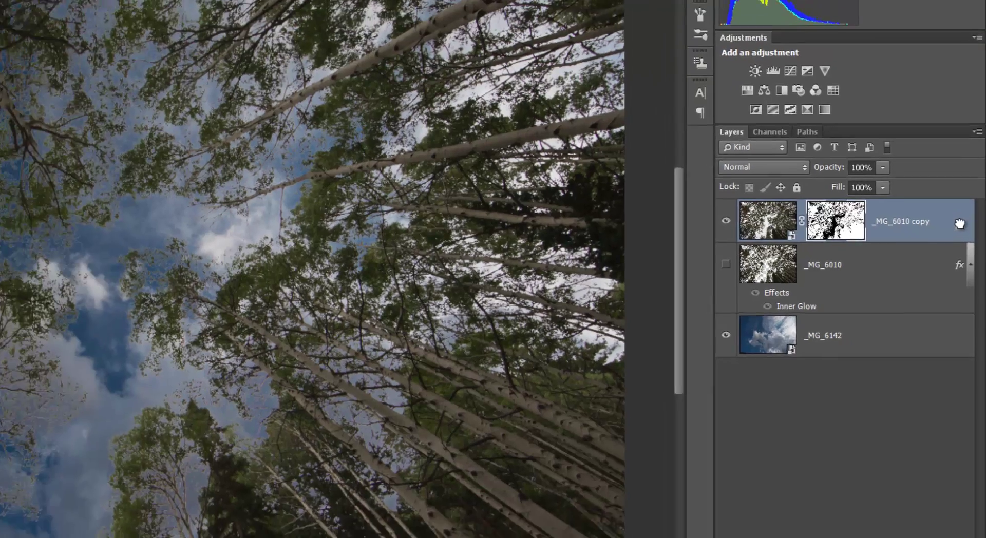
{"action": "left_click_drag", "start_coordinate": [960, 223], "coordinate": [961, 224]}
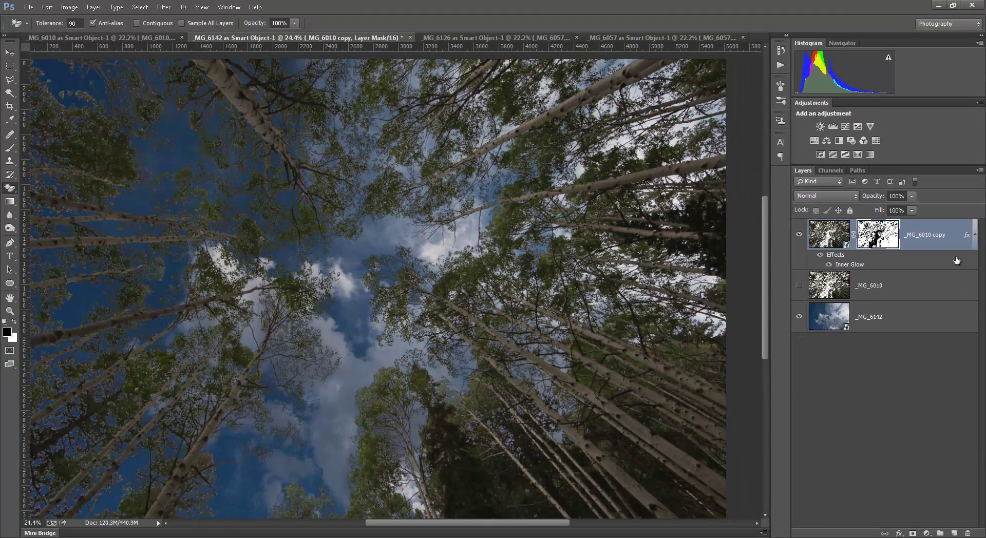